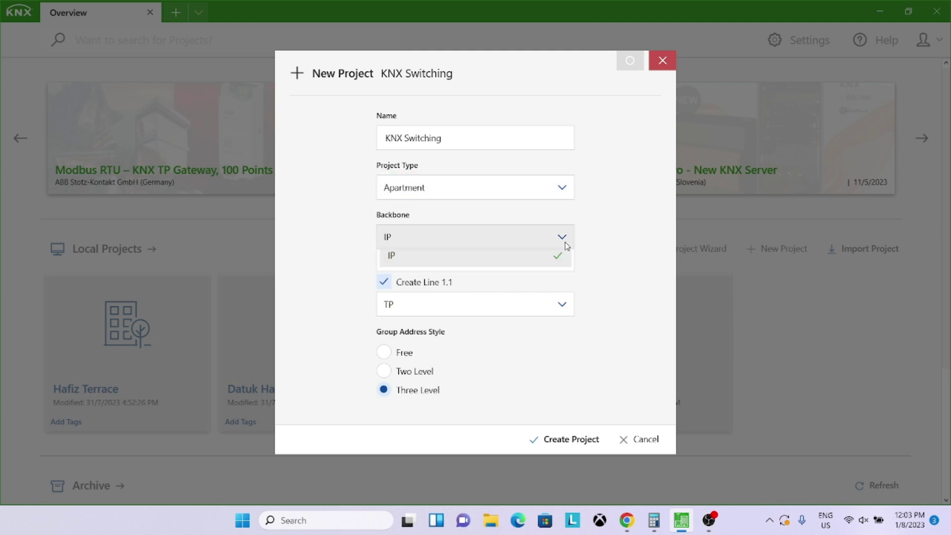
Set the backbone of the KNX Switching project to TP and create the project
click(559, 266)
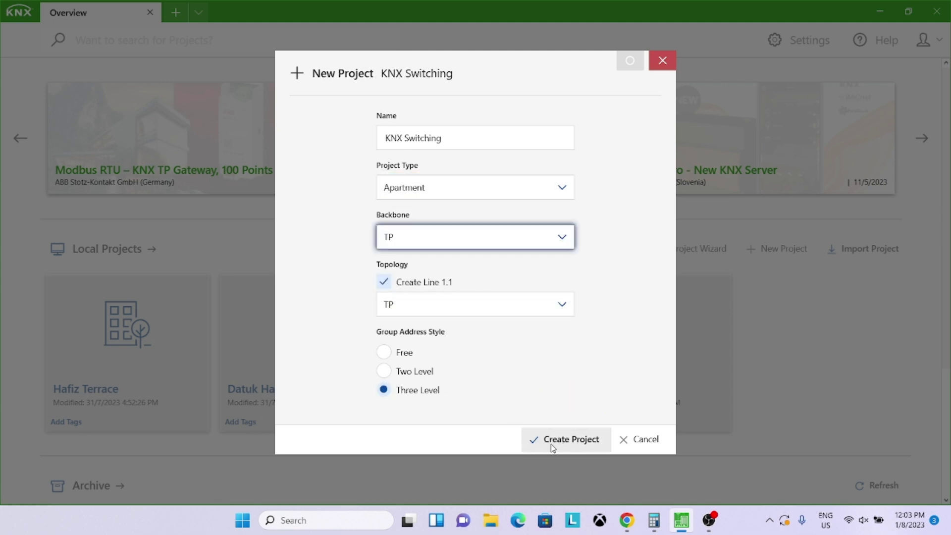
click(589, 447)
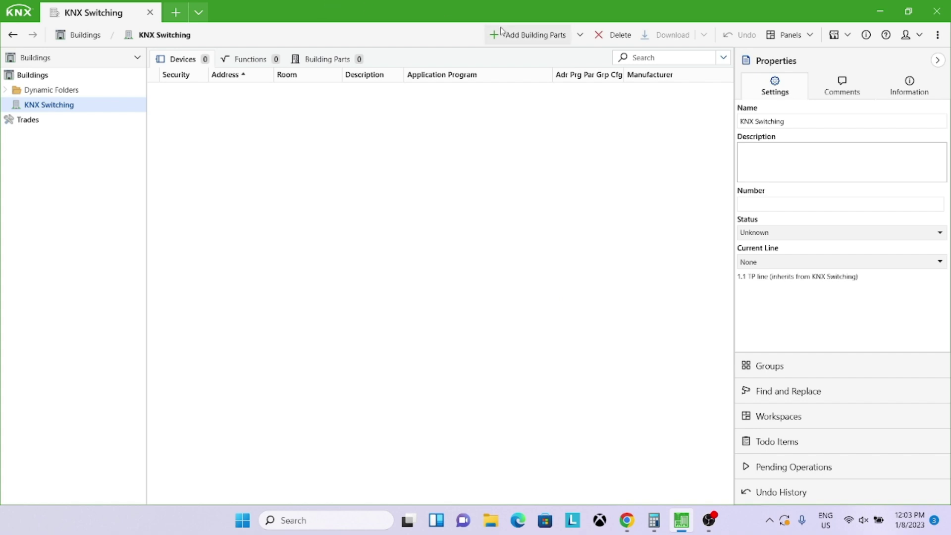
Add one building part named "QM House" to the KNX Switching project
click(533, 35)
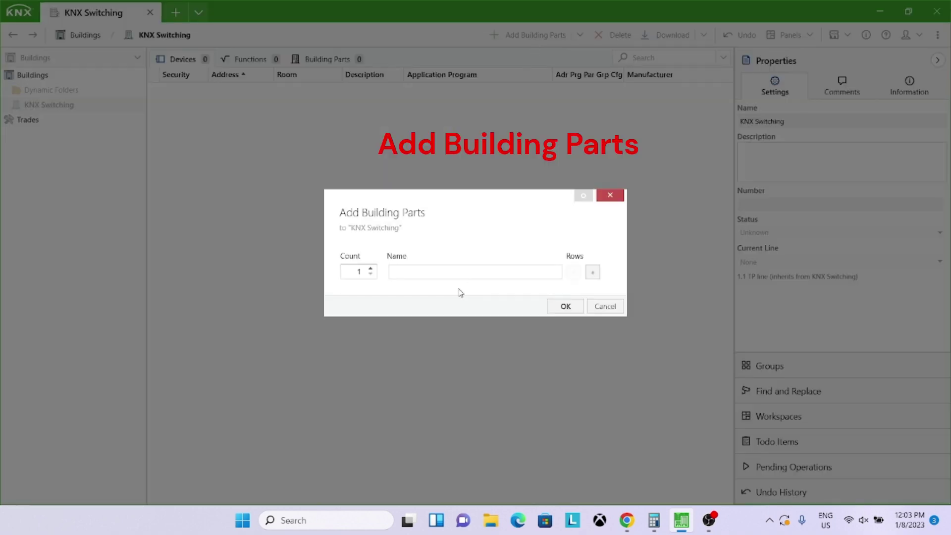
text(q)
text(QM House)
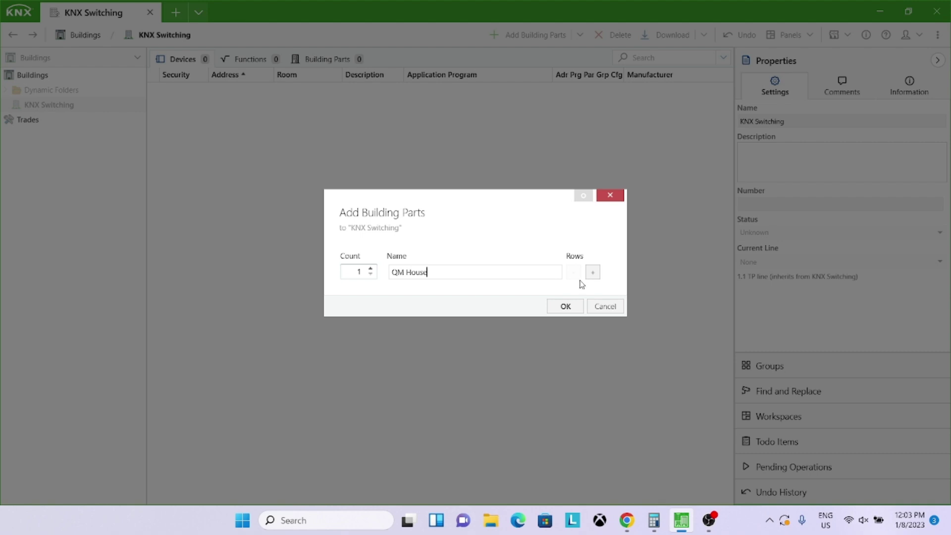
click(565, 307)
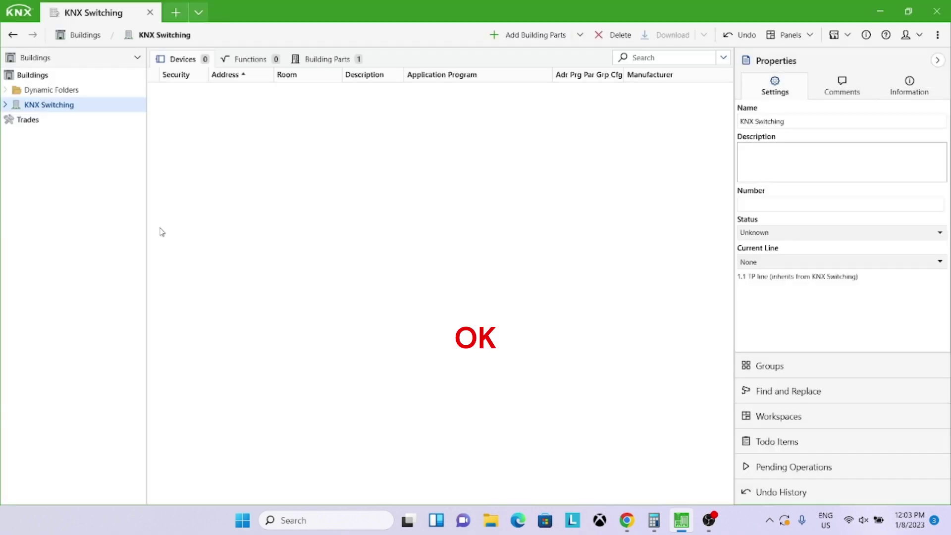
Add one floor named "L0" to the QM House building part
click(34, 120)
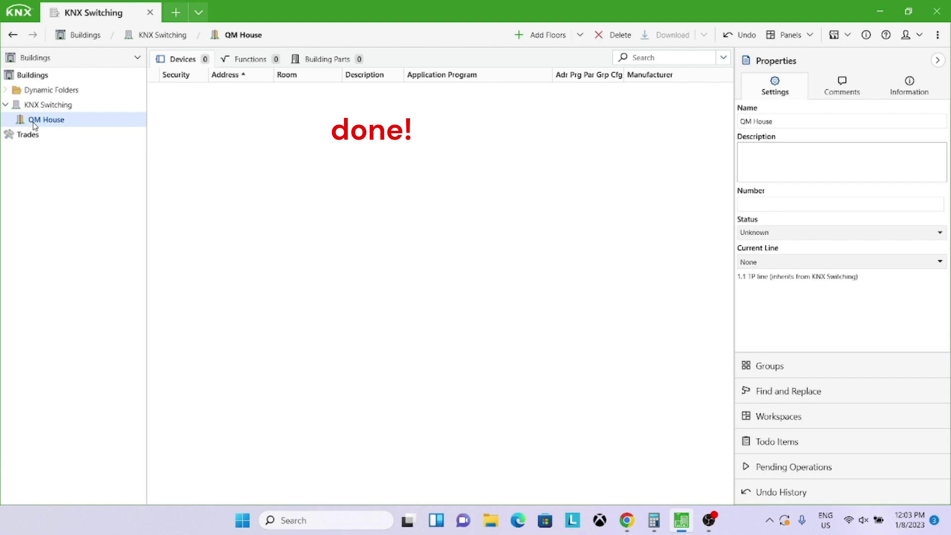
click(554, 38)
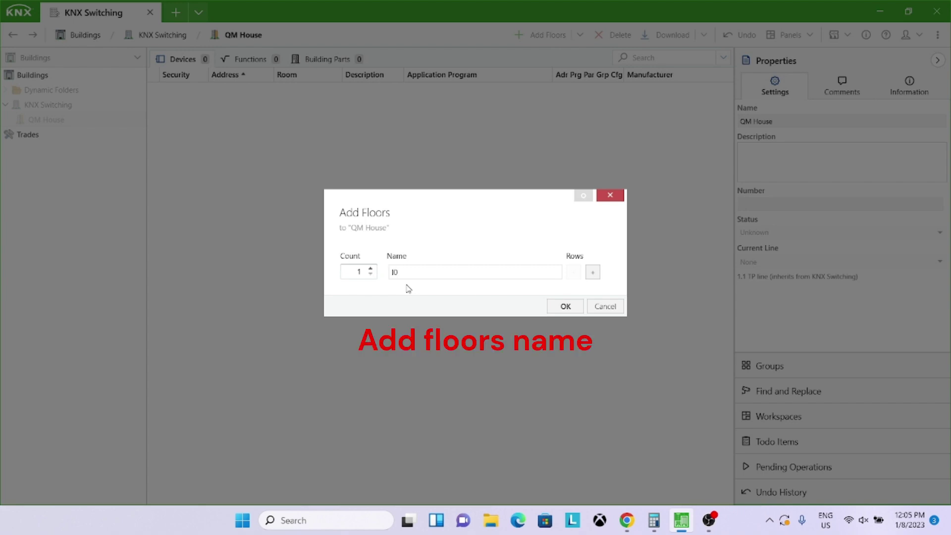
key(Caps_Lock)
text(L0)
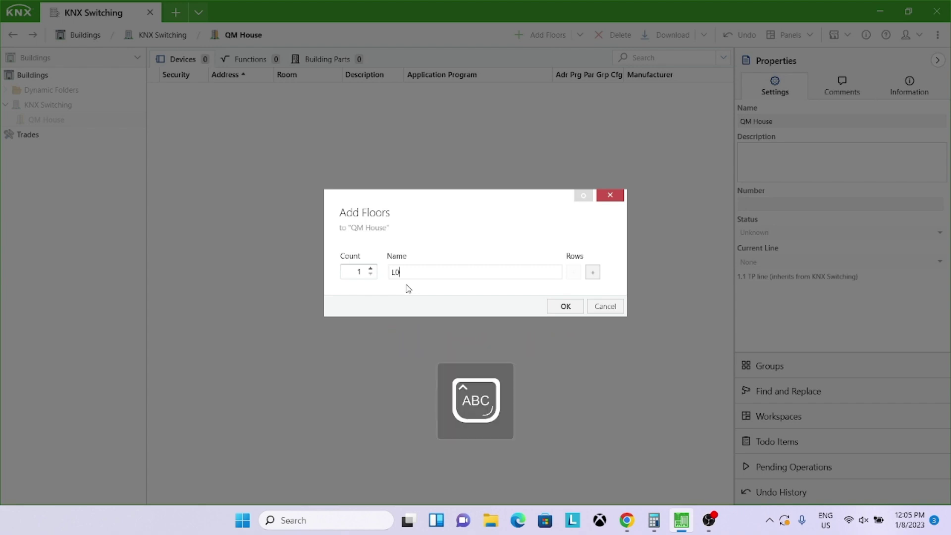
click(568, 310)
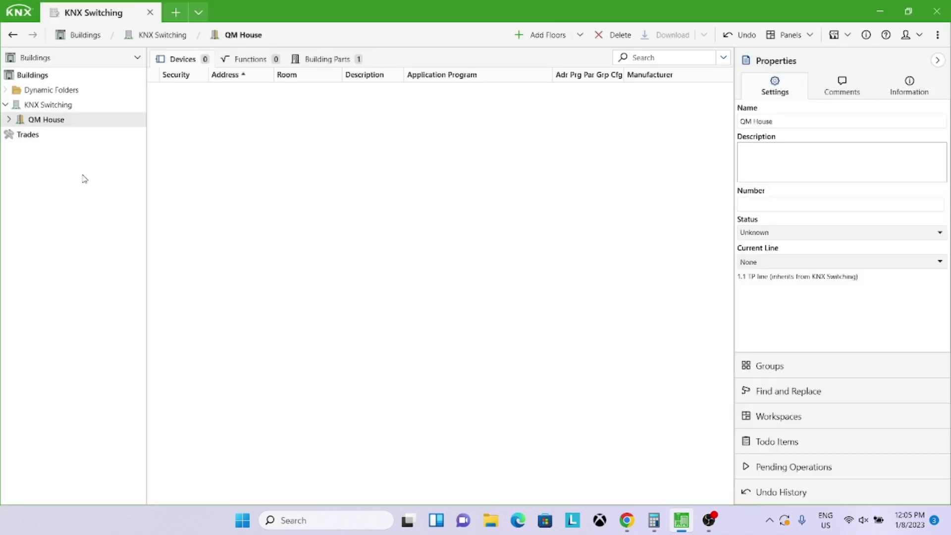
Start adding rooms to floor L0, defining the first as "dining room" with the use Dining room
click(10, 120)
click(48, 139)
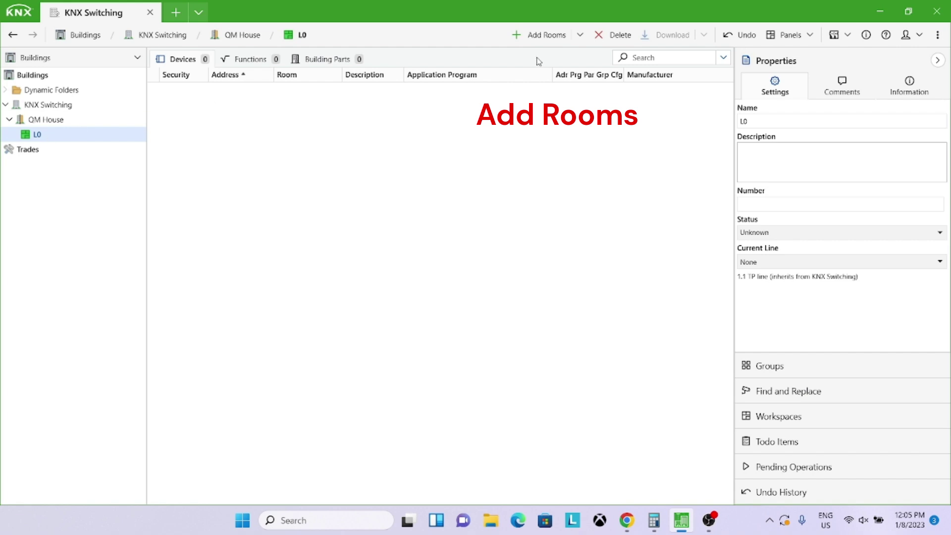
click(545, 36)
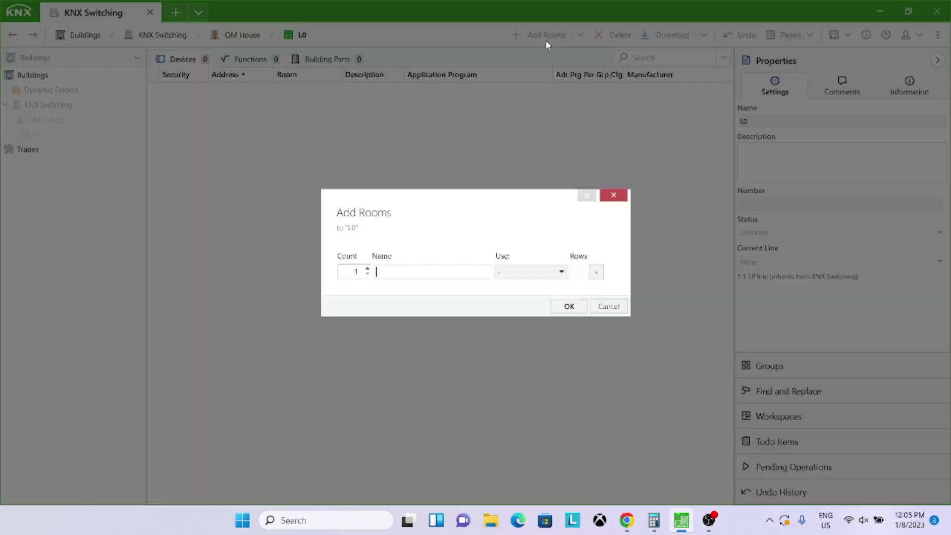
click(596, 275)
click(597, 278)
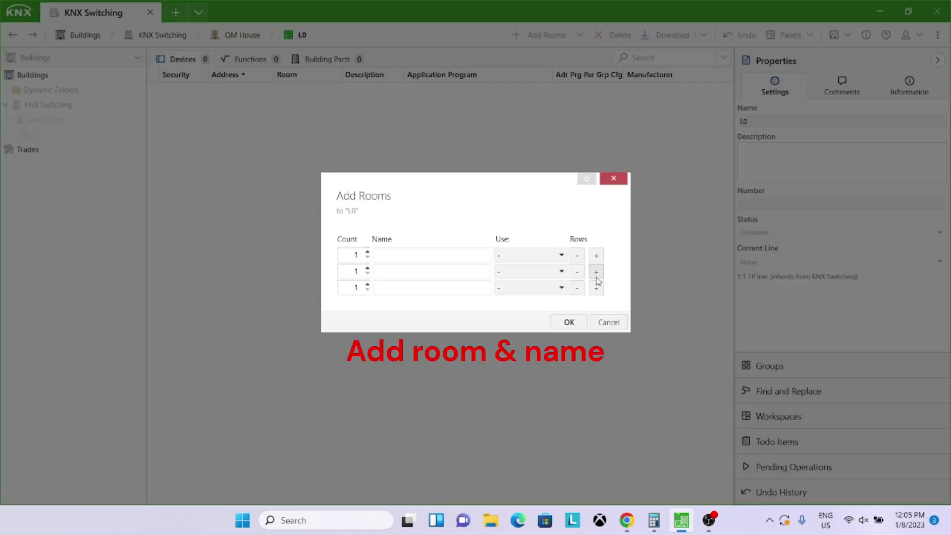
click(414, 255)
text(DINING)
key(Caps_Lock)
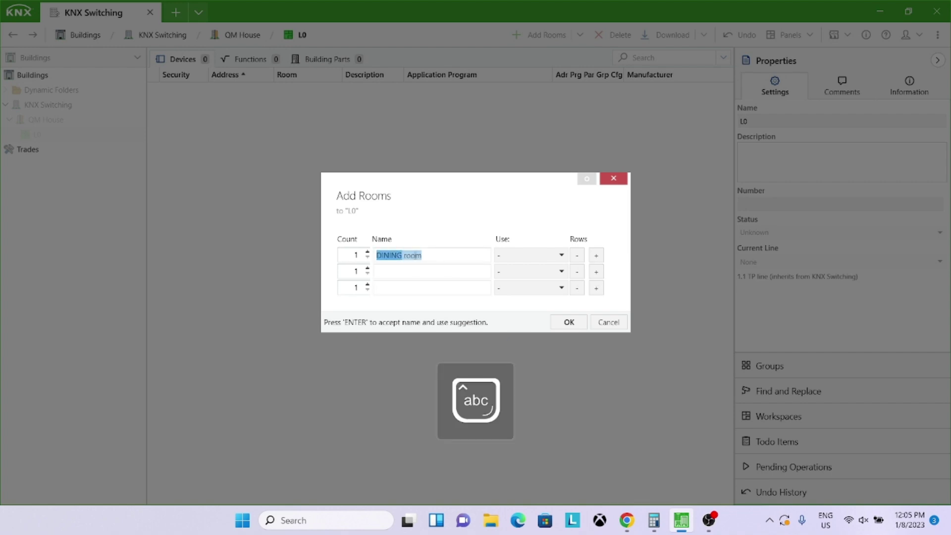
text(dining r)
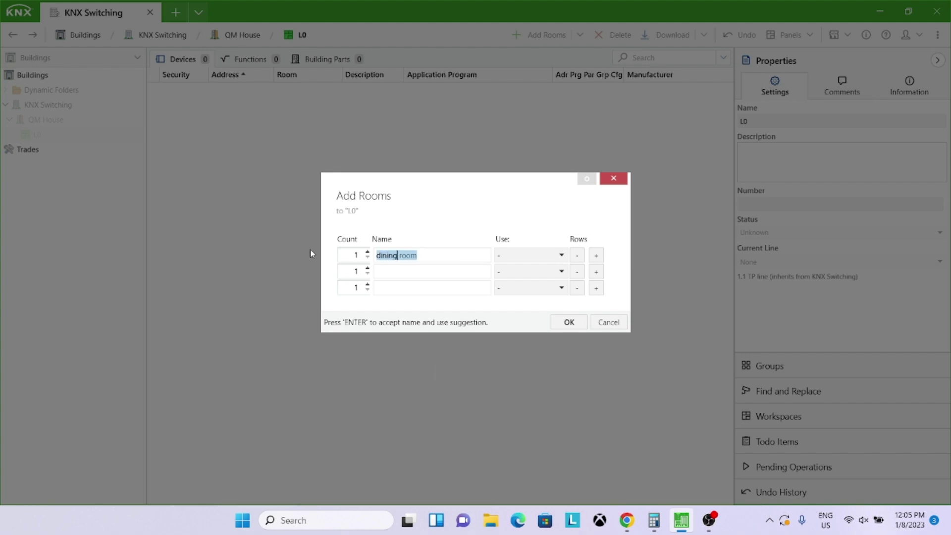
text(oom)
click(503, 256)
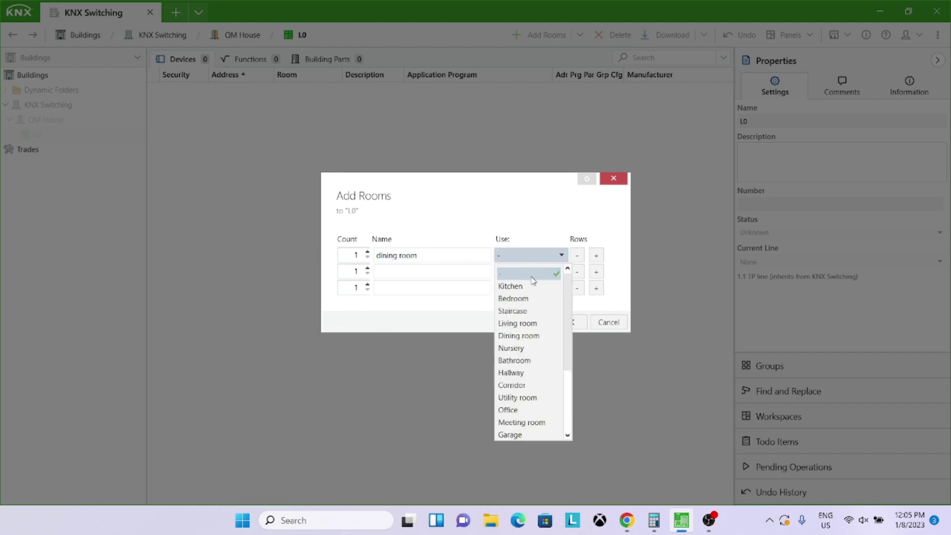
click(528, 336)
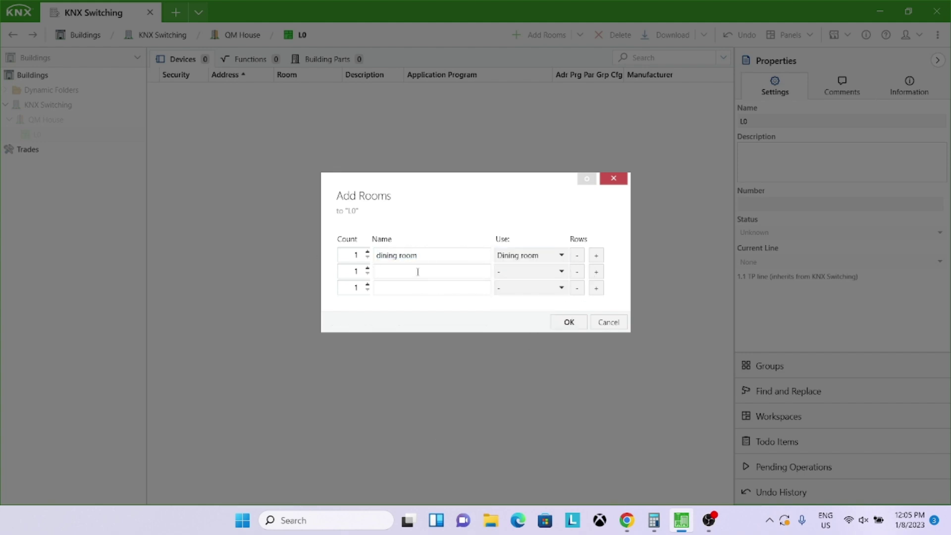
Define the second room as "master debroom" with the use Bedroom and add both rooms to floor L0
text(master debroom)
click(563, 272)
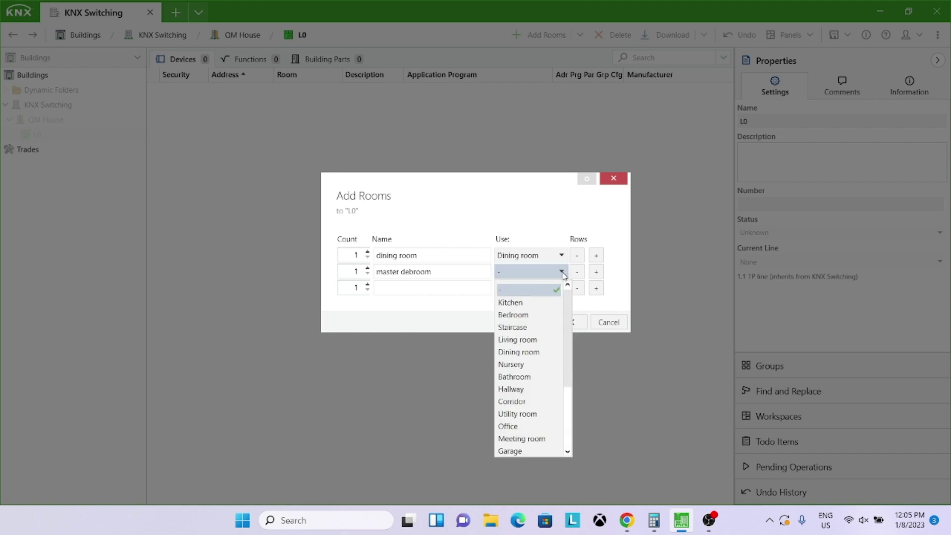
click(513, 314)
click(569, 314)
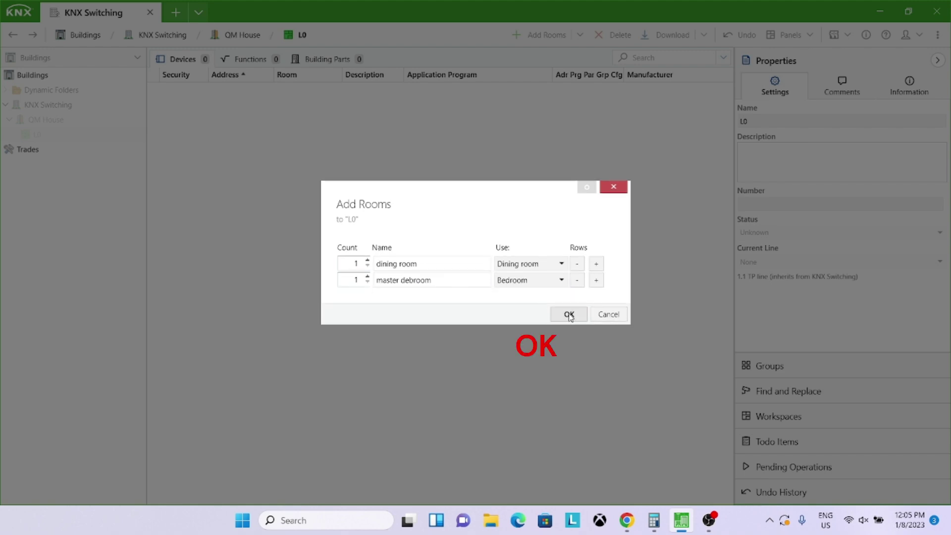
Add one cabinet named "knx-db" to the dining room on floor L0
click(15, 135)
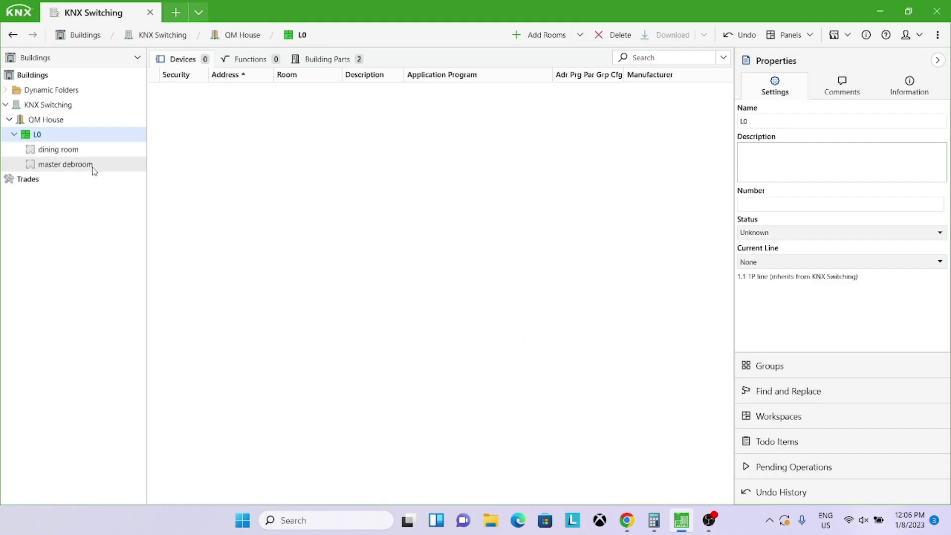
click(75, 150)
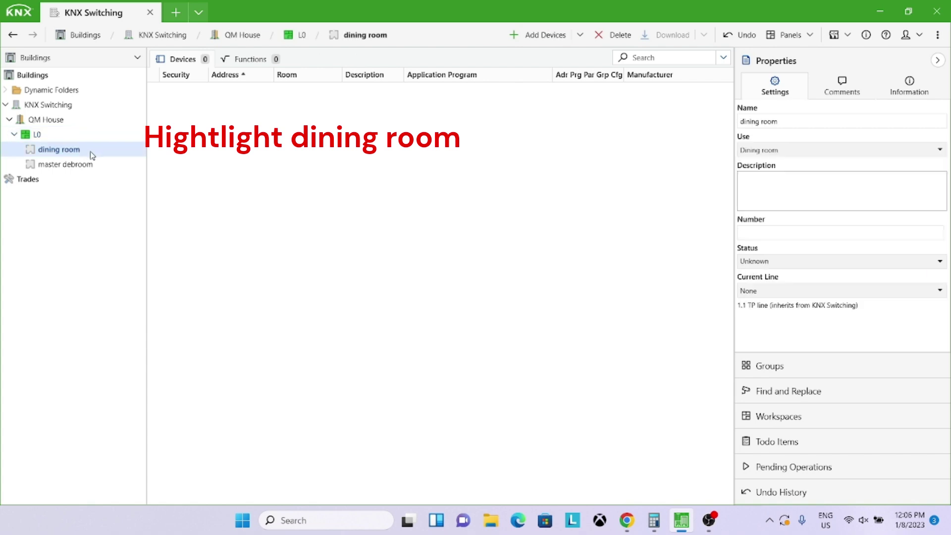
click(580, 34)
click(602, 55)
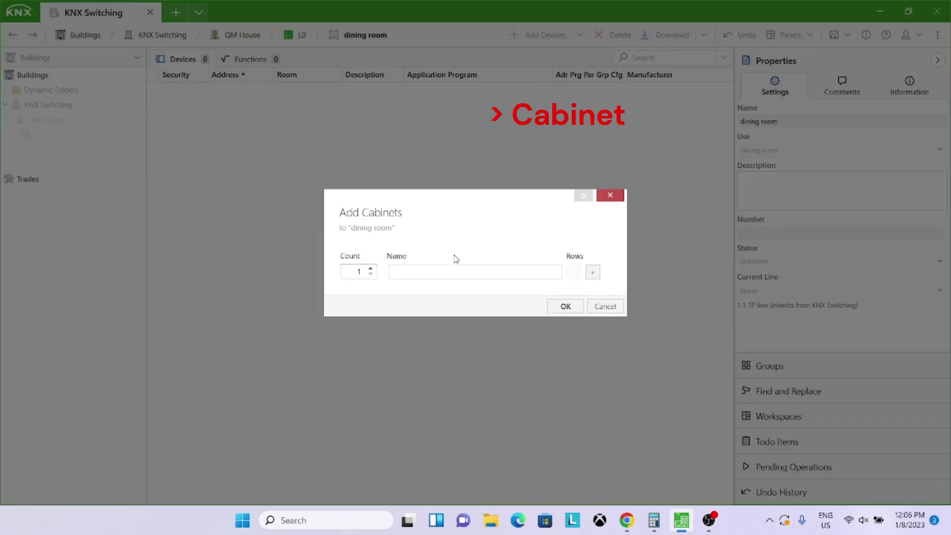
text(kn)
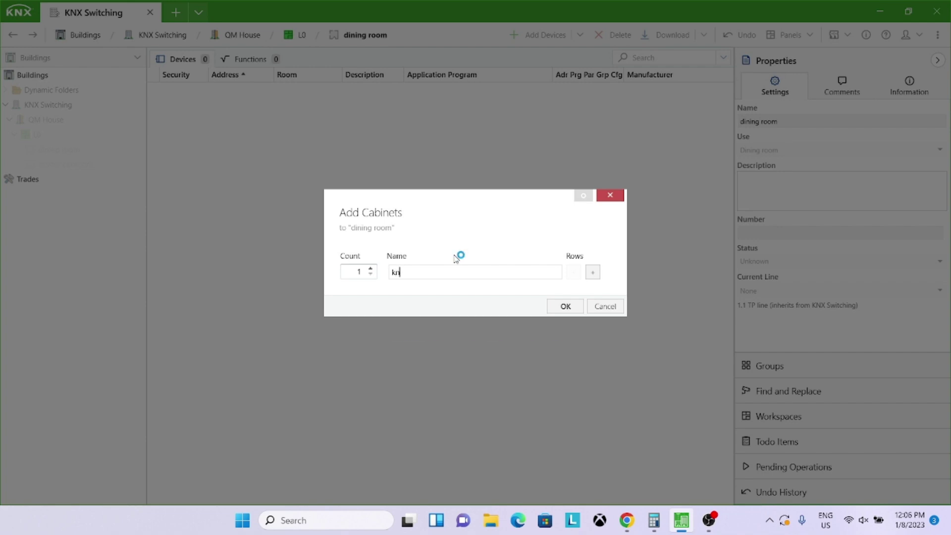
text(x-db)
click(565, 306)
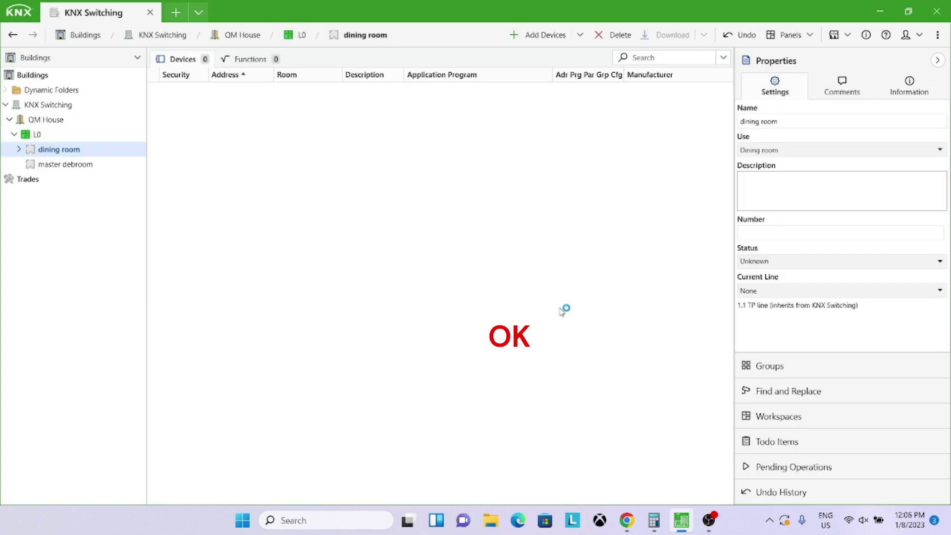
Find the HDL Switch 4fold 10A (V1.2) in the catalog with the search "switch 4" and add it to the knx-db cabinet
click(19, 150)
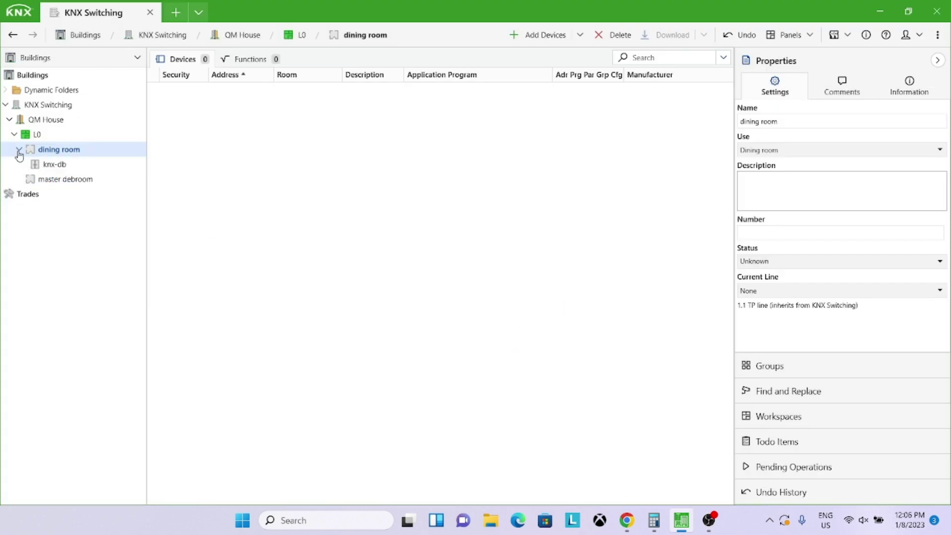
click(52, 164)
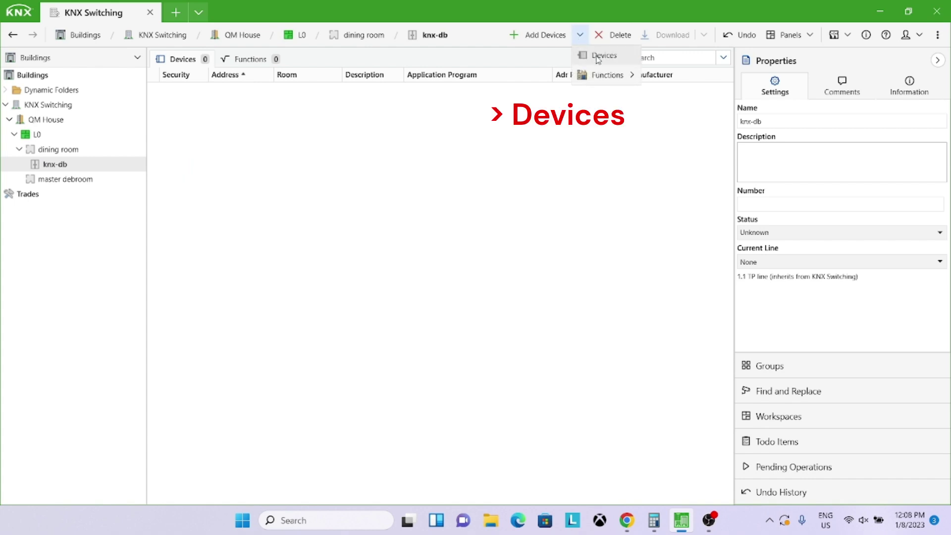
click(603, 56)
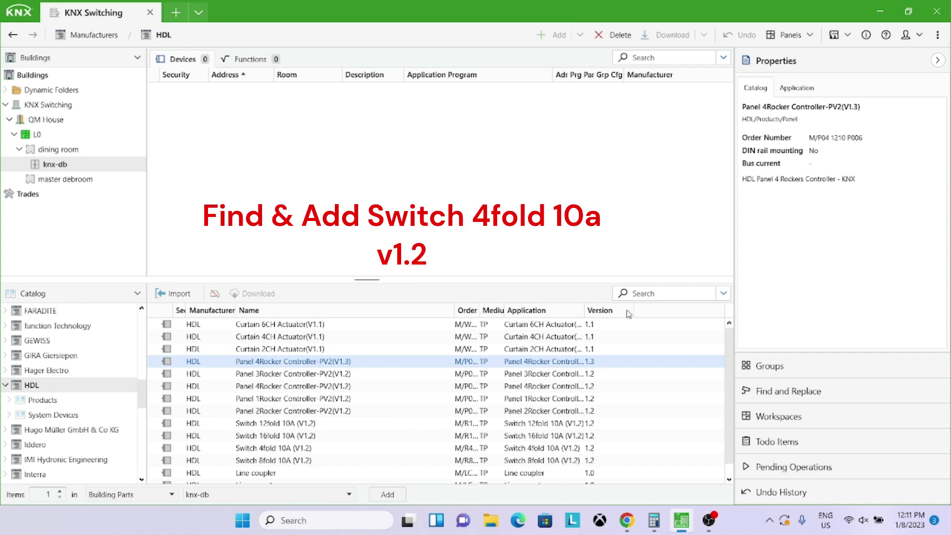
click(644, 295)
text(switch)
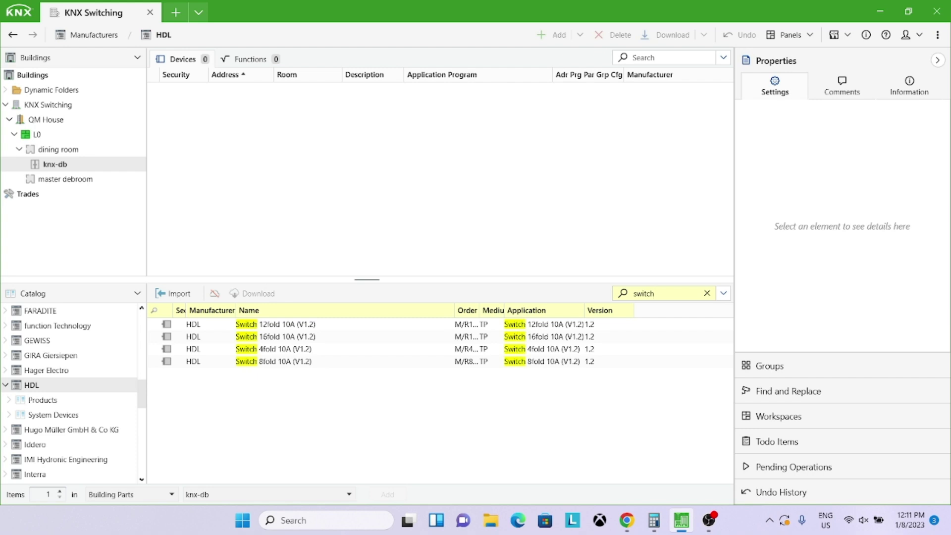
text(4)
drag(274, 337, 350, 255)
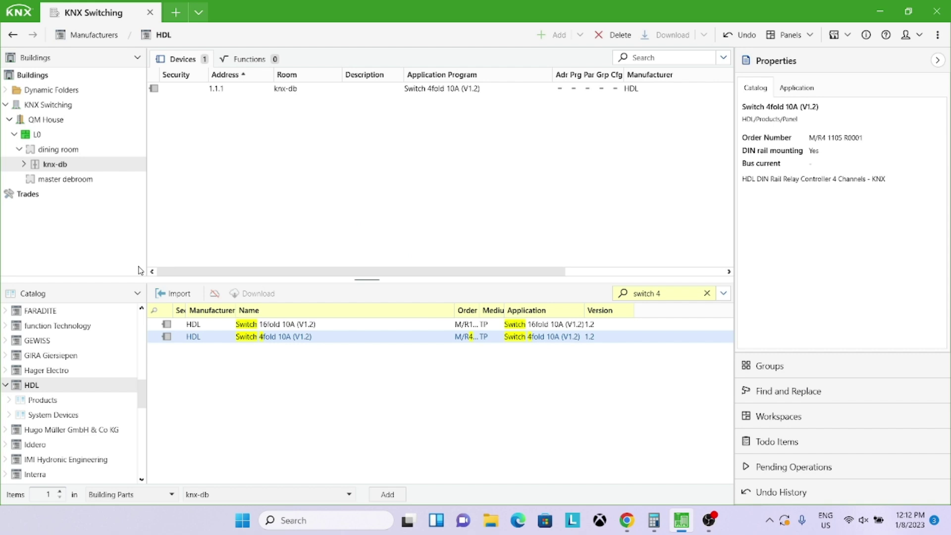
Rename the switch device in the knx-db cabinet as "switch4f10a1-2hdl"
click(63, 168)
click(23, 164)
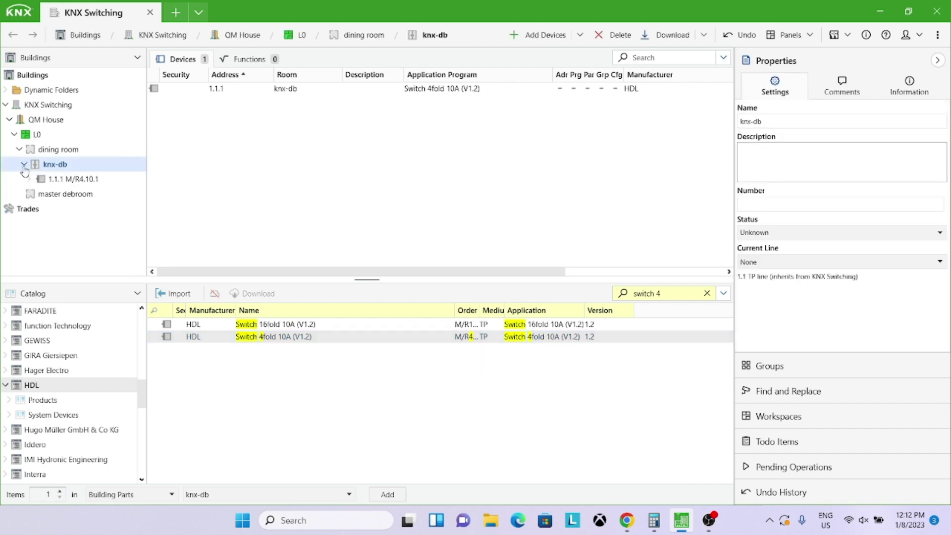
click(76, 180)
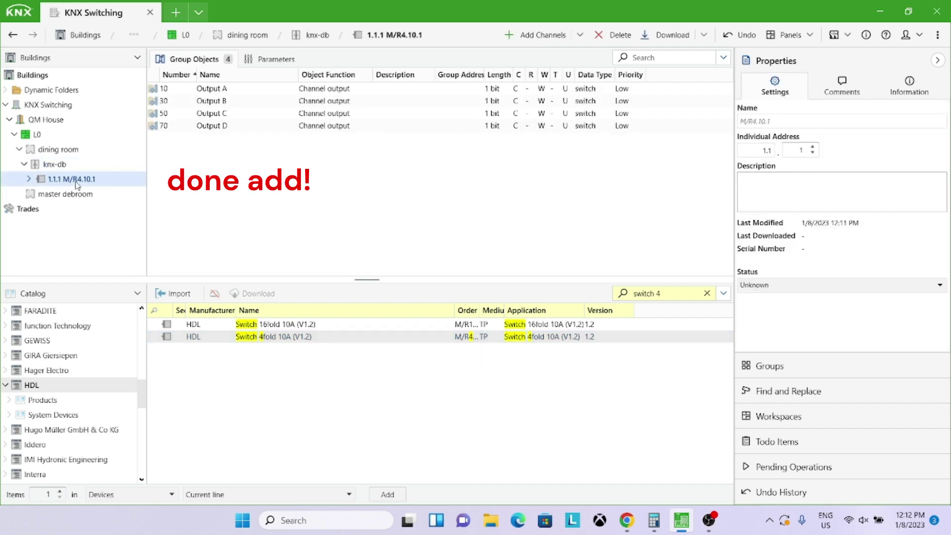
click(743, 122)
text(sw)
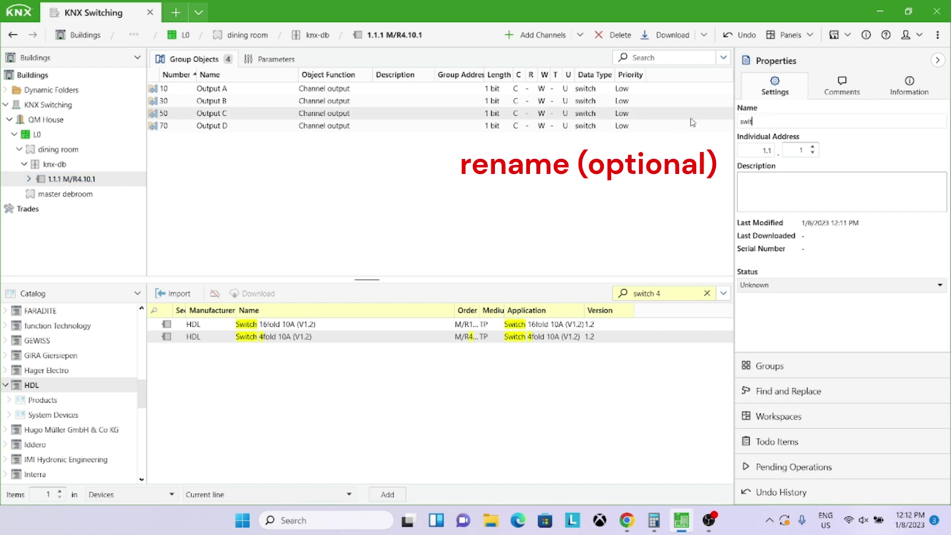
text(itch4f10a)
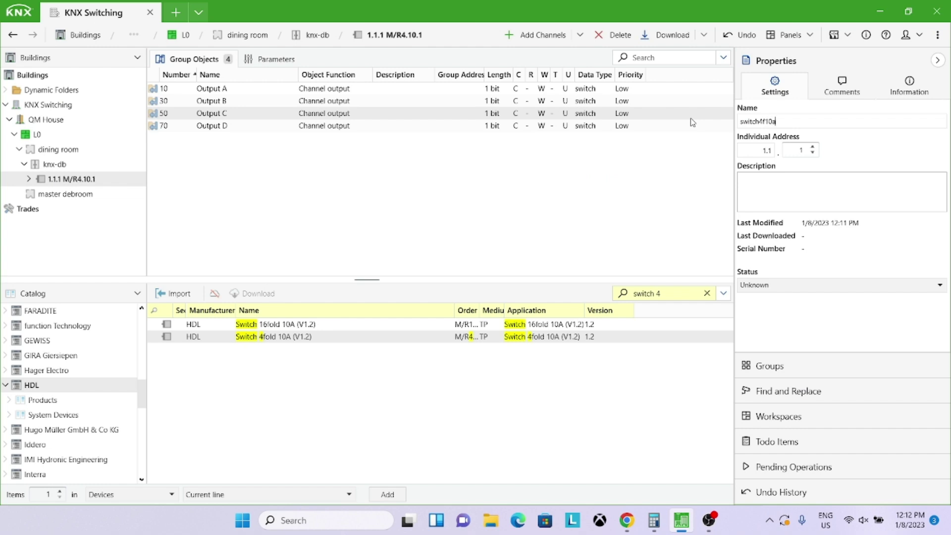
text(1-2hdl)
key(Return)
Add the HDL Panel 4Rocker Controller-PV2(V1.2), found with the catalog search "panel", to the master bedroom and name it "p4rockrc1-2hdl"
click(42, 196)
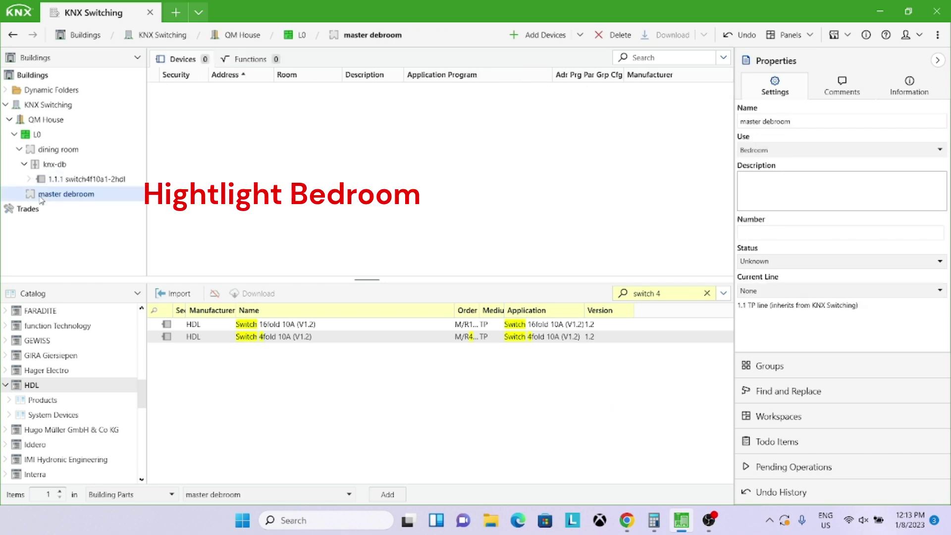
right_click(41, 197)
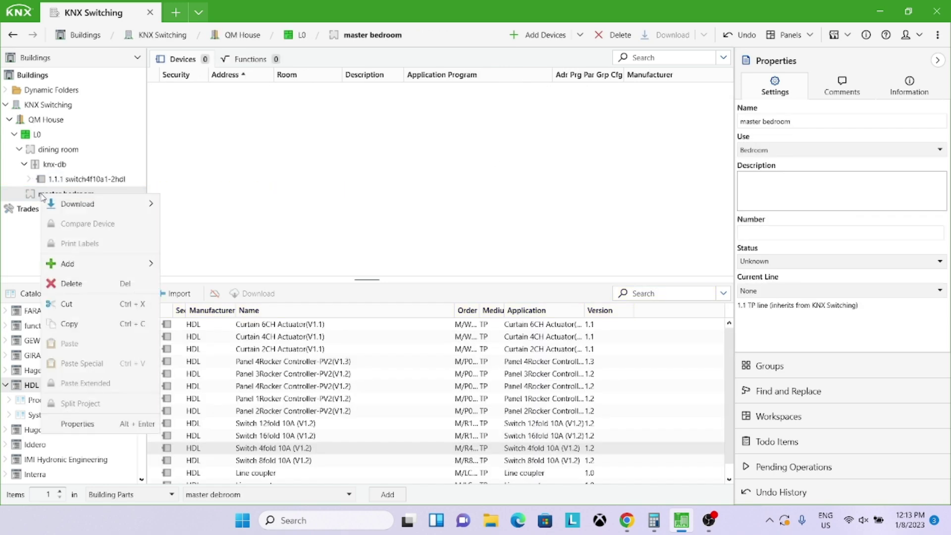
mouse_move(99, 264)
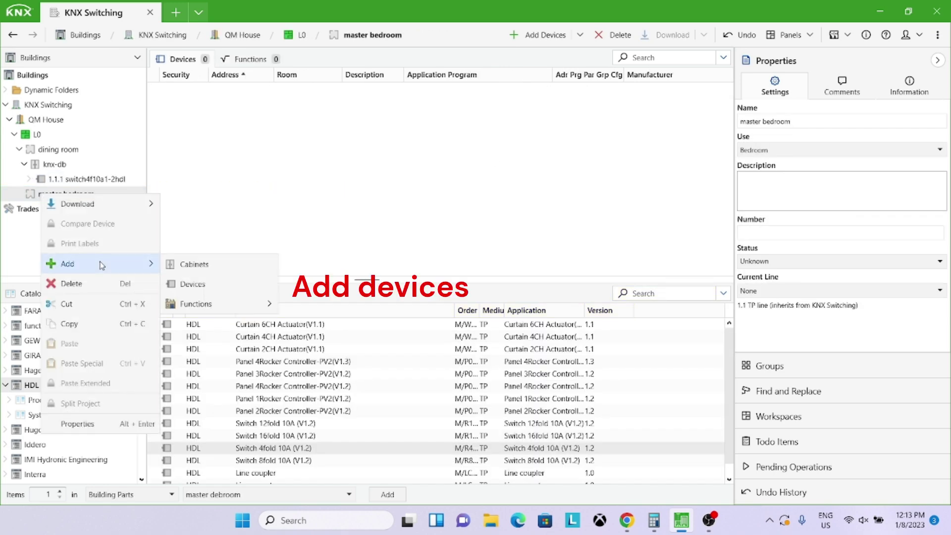
click(194, 284)
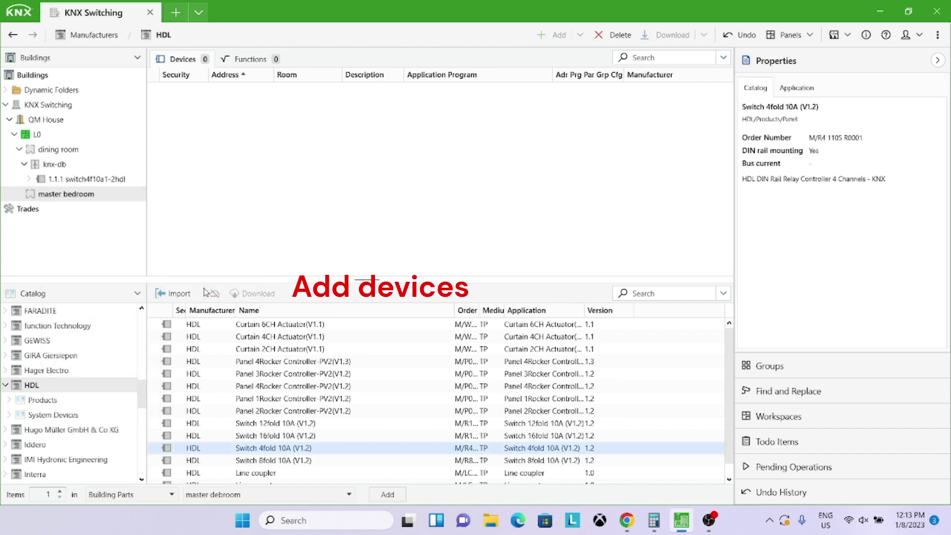
click(640, 293)
text(panel)
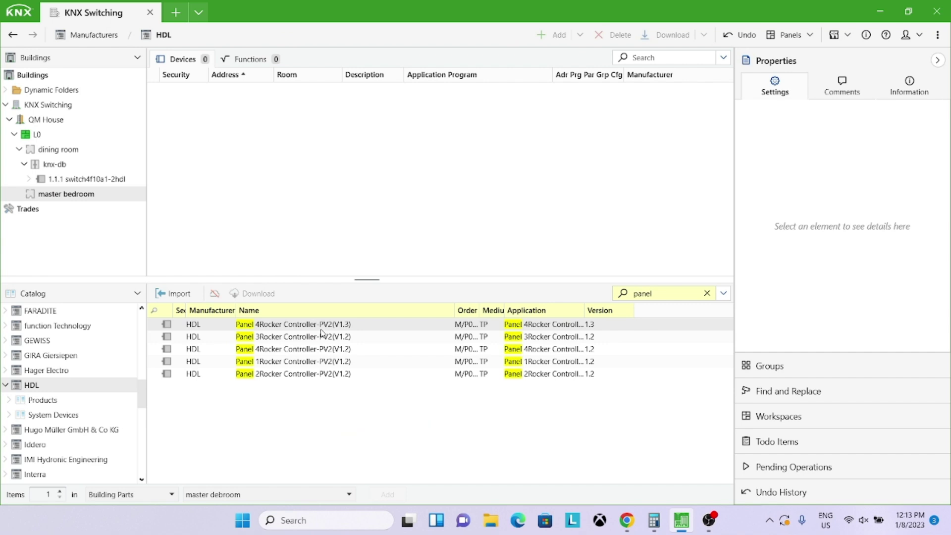
double_click(322, 348)
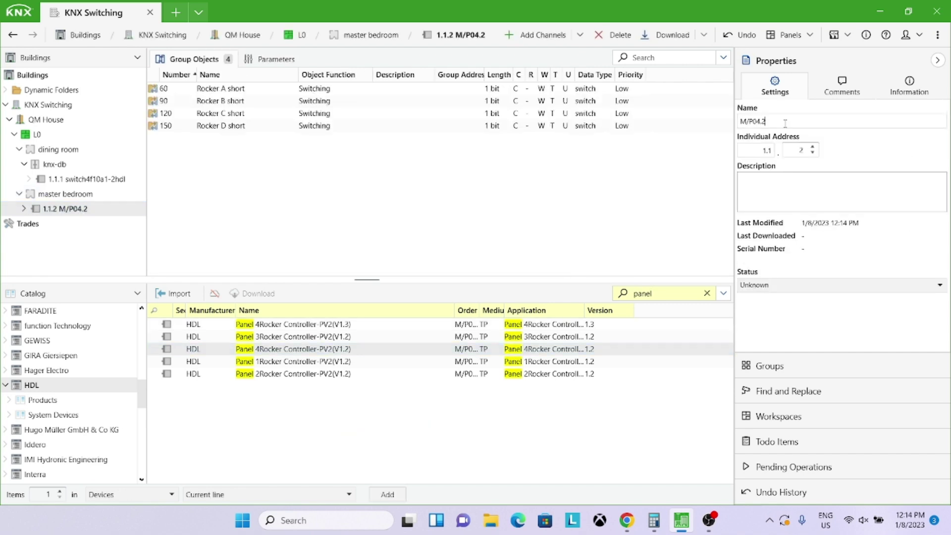
text(p4rocke)
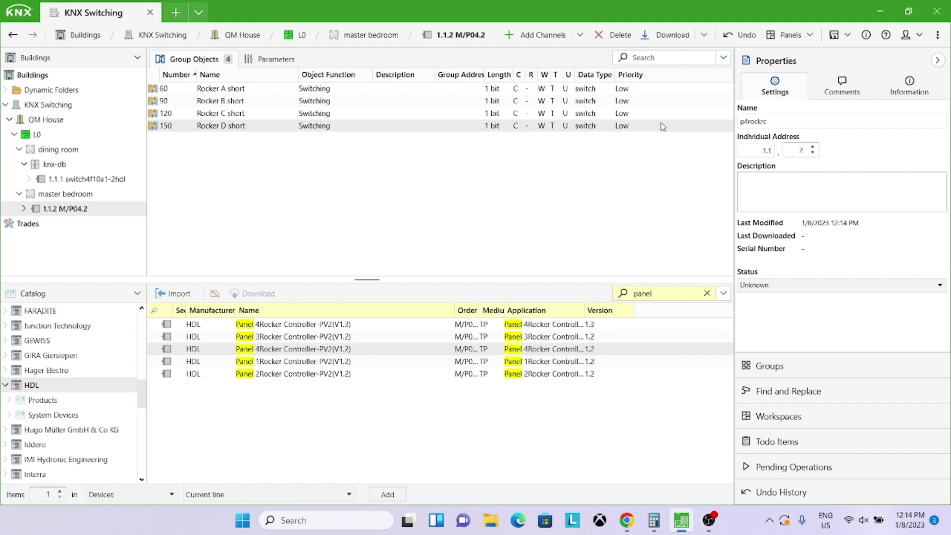
text(c1-2hd)
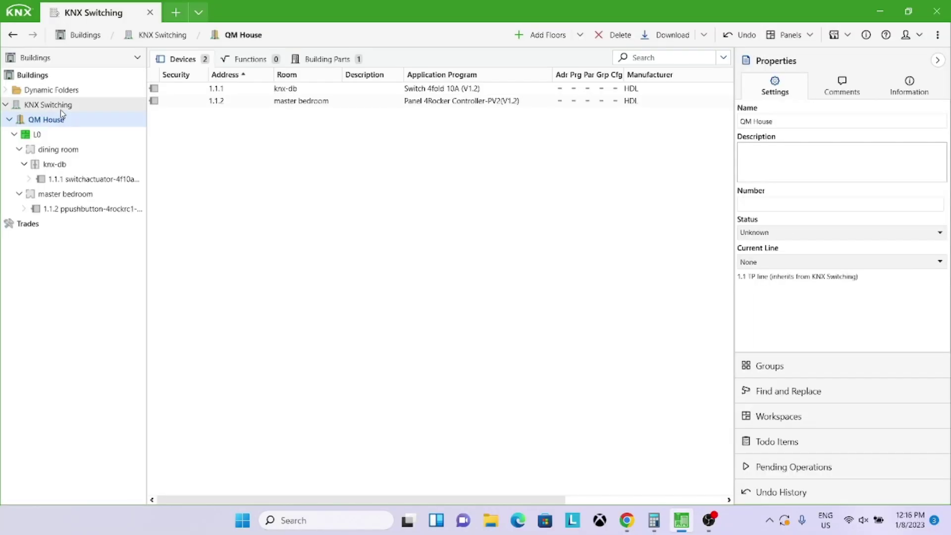
Show the project's group addresses together with the building structure of KNX Switching
click(60, 106)
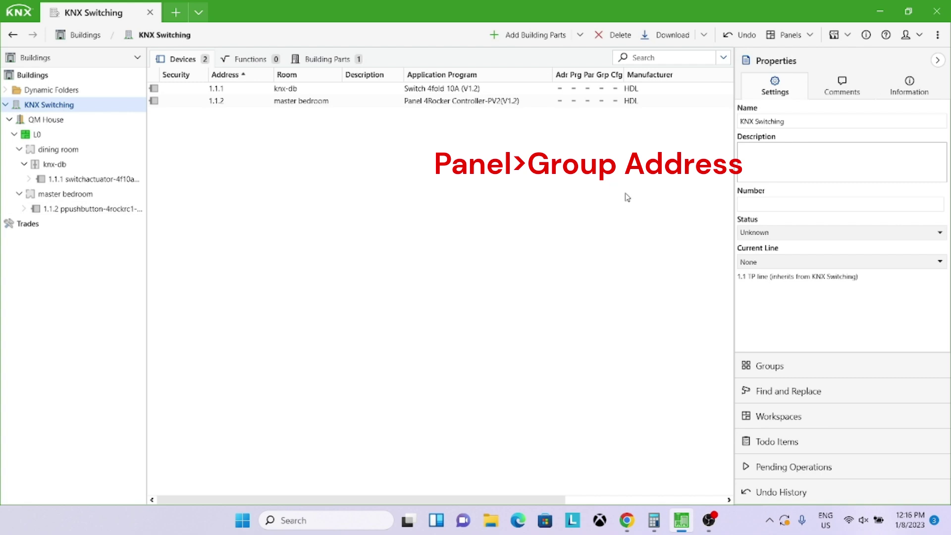
click(789, 34)
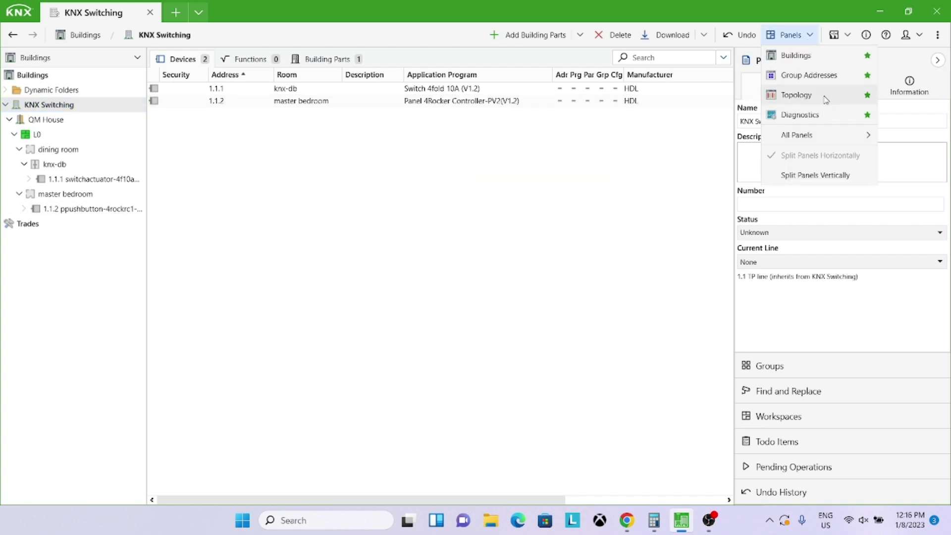
click(809, 75)
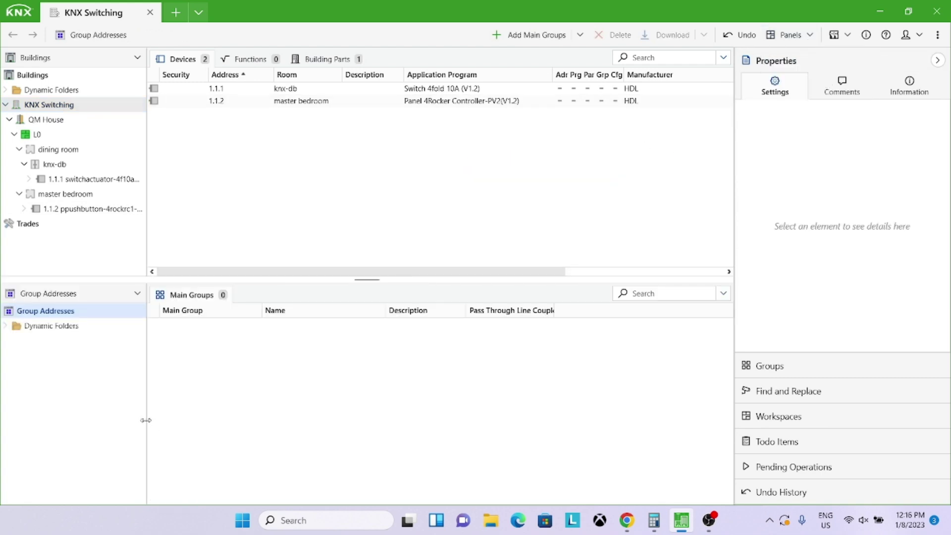
Add one main group named "L0" to the group addresses
right_click(79, 313)
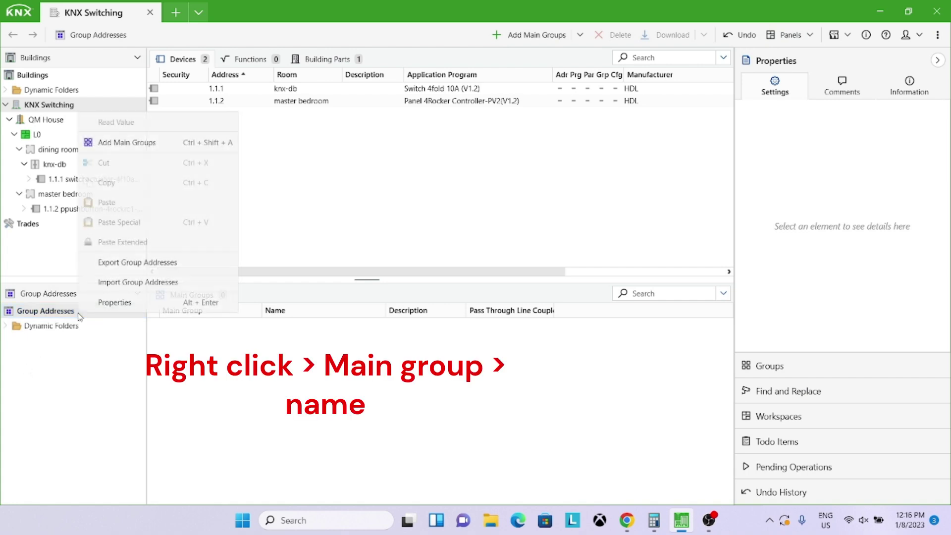
click(181, 144)
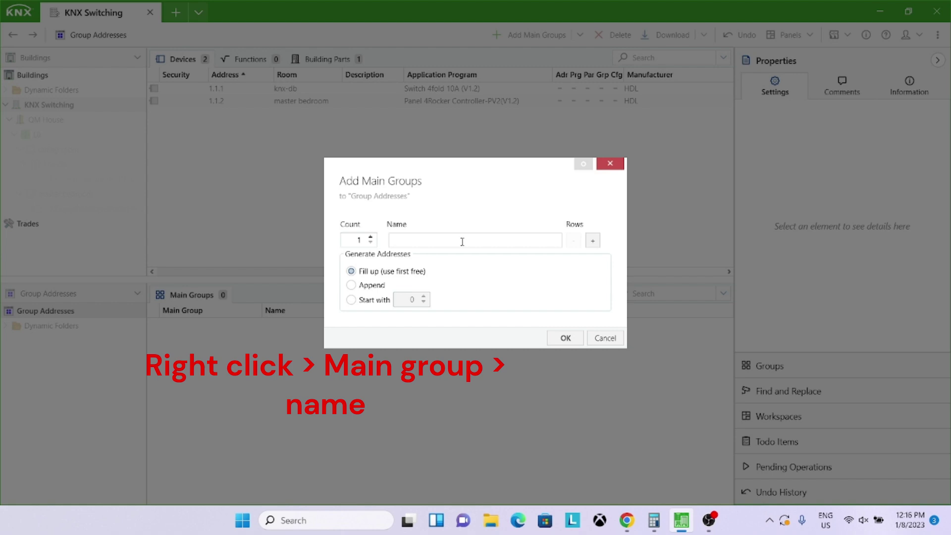
text(L)
key(Caps_Lock)
text(O)
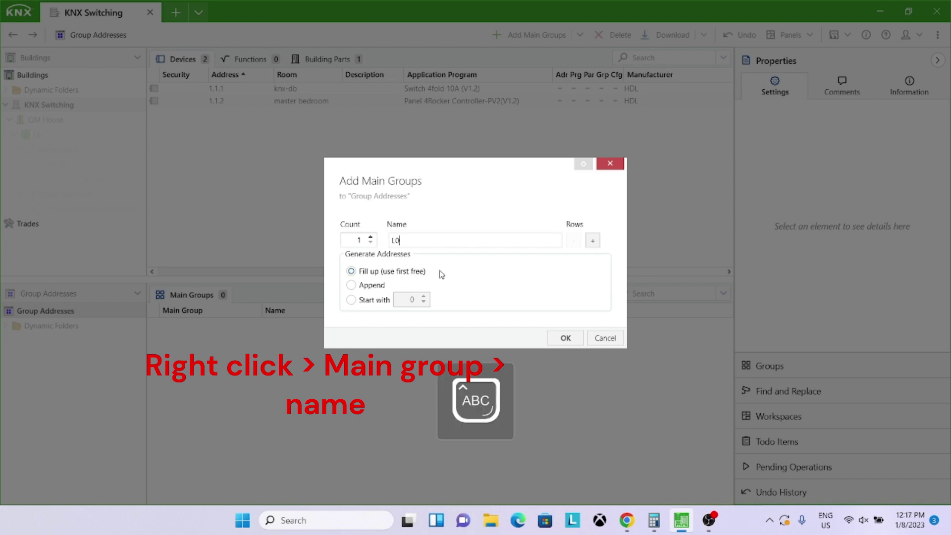
click(560, 338)
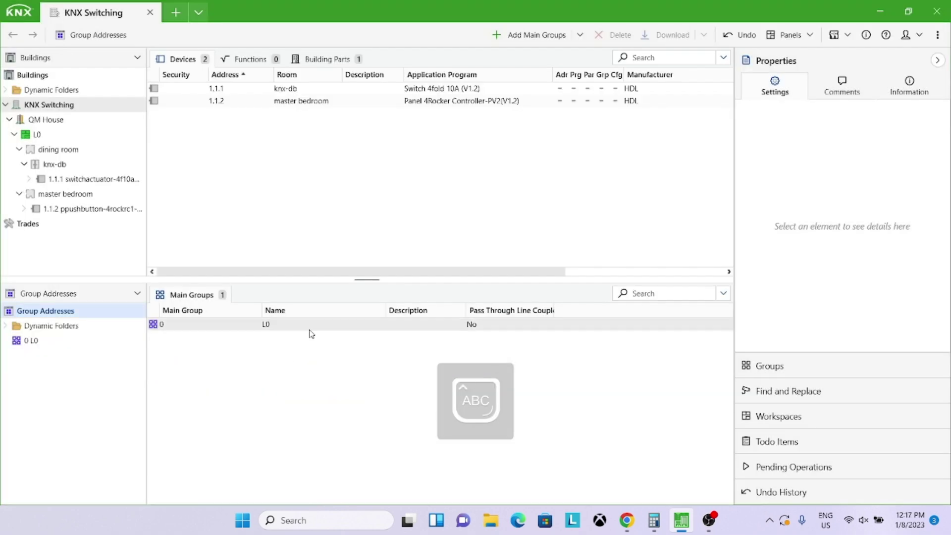
Add one middle group named "LIGHTING" to the main group L0
right_click(40, 347)
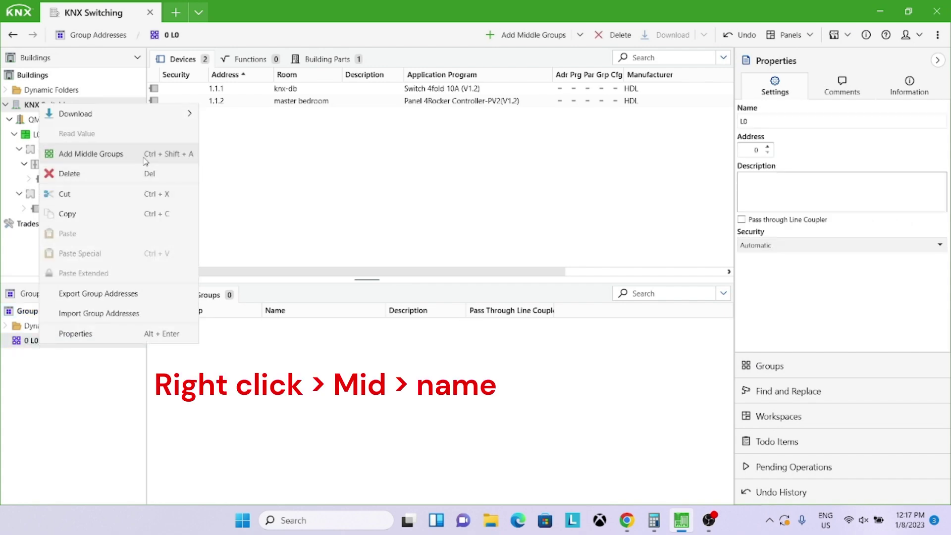
click(99, 154)
text(LIGHTING)
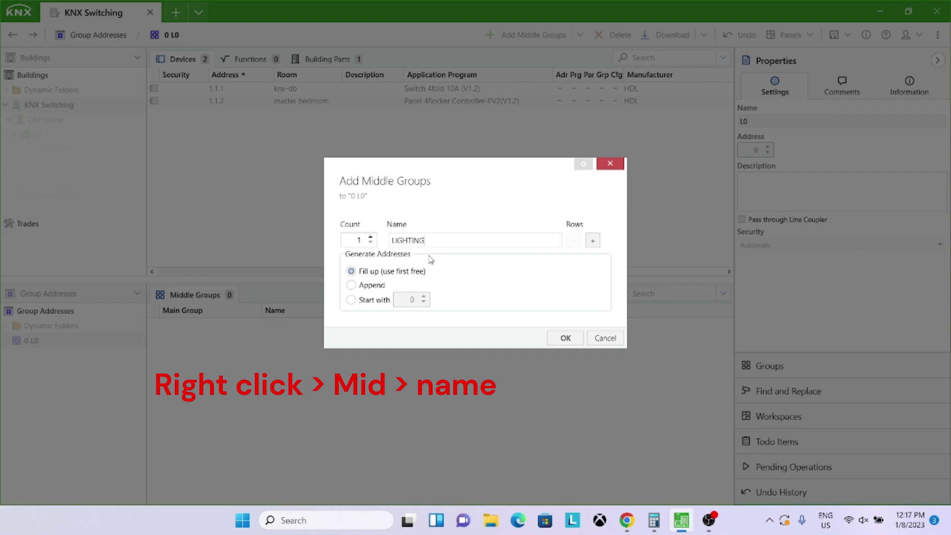
click(547, 343)
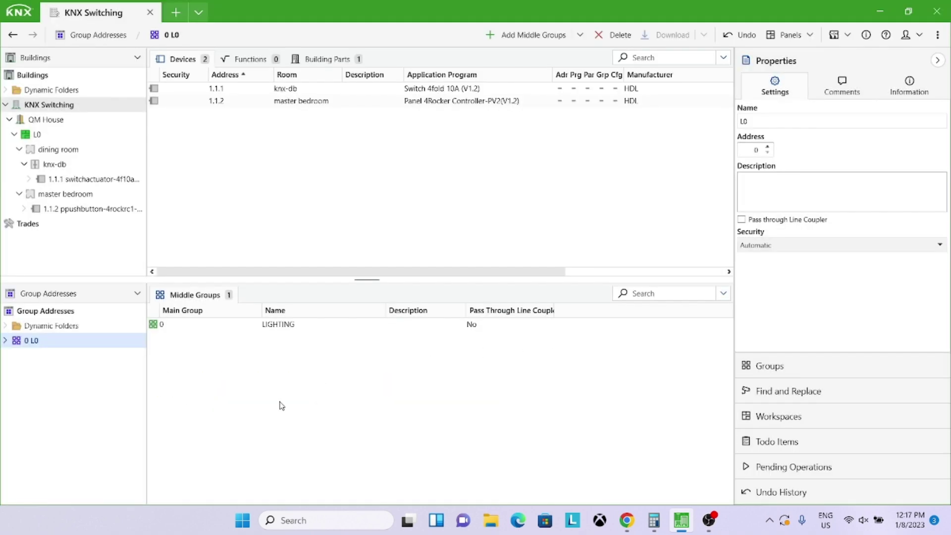
Start adding group addresses to the LIGHTING middle group and provide four name rows for them
click(5, 340)
click(53, 358)
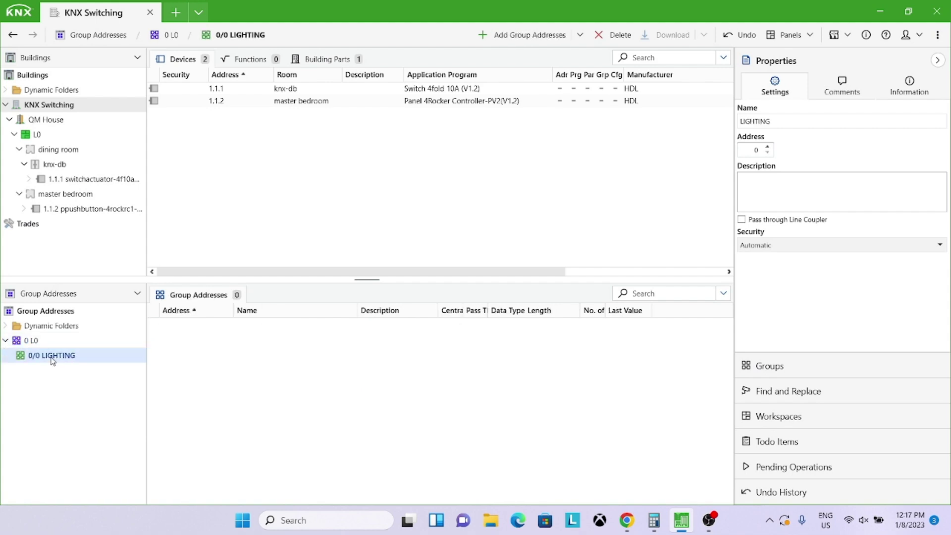
right_click(53, 358)
click(99, 165)
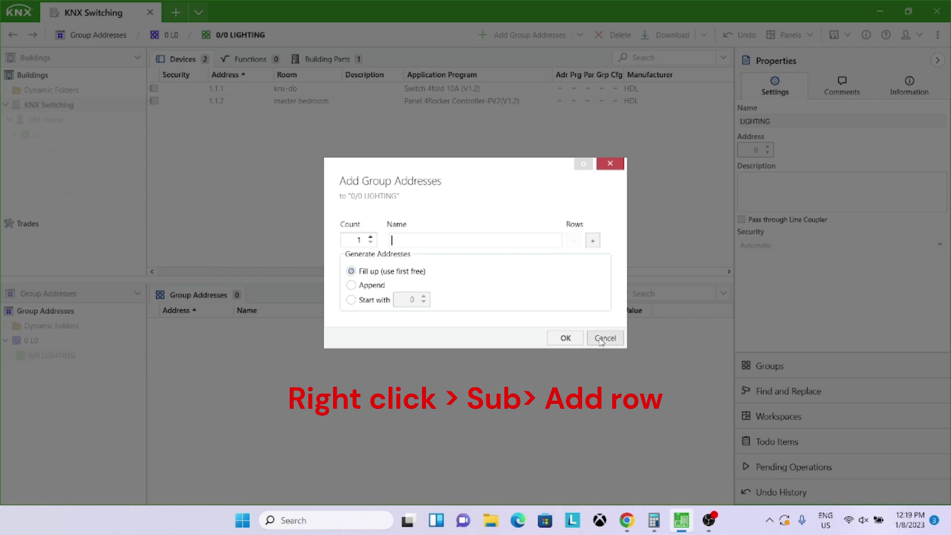
click(593, 241)
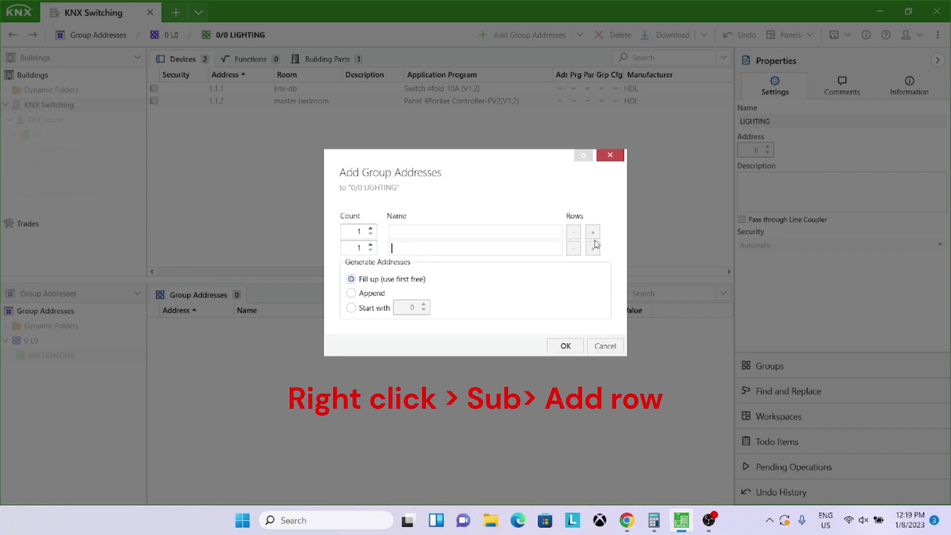
click(593, 244)
click(594, 241)
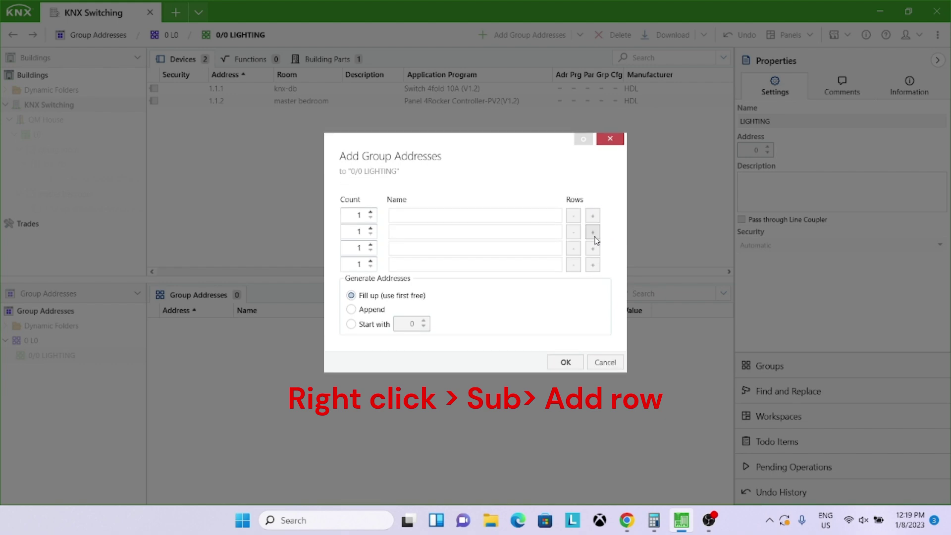
Name the four group addresses PL1, PL2, PL3 and PL4, create them and expand the LIGHTING group
click(490, 215)
text(PL1)
key(ctrl+a)
key(ctrl+c)
click(408, 233)
key(ctrl+v)
click(404, 248)
key(ctrl+v)
click(416, 263)
key(ctrl+v)
text(2)
drag(404, 231, 396, 264)
text(3)
text(4)
click(396, 265)
text(L)
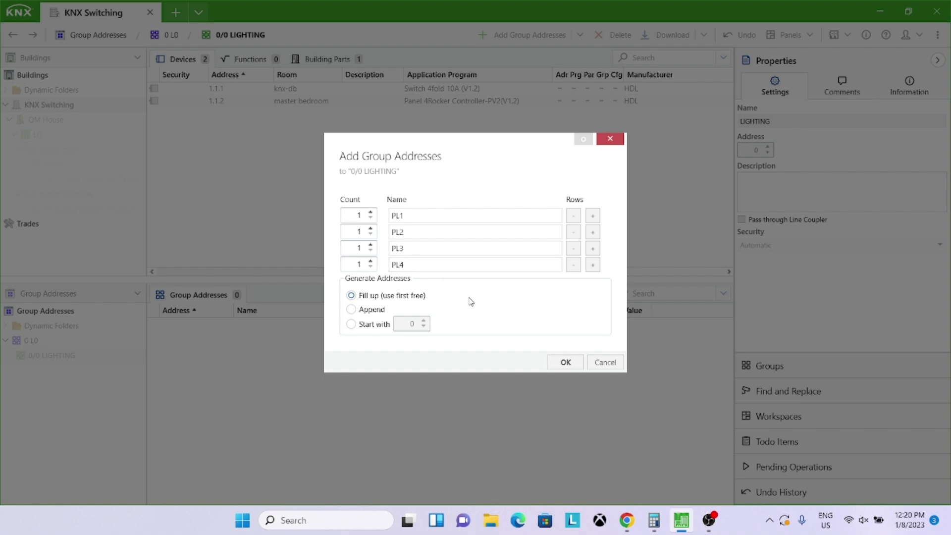
click(565, 362)
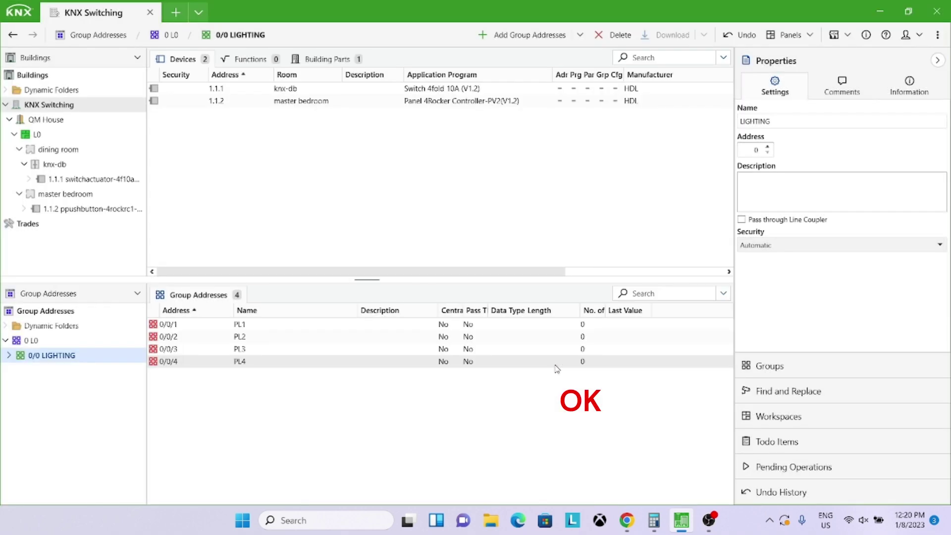
click(9, 356)
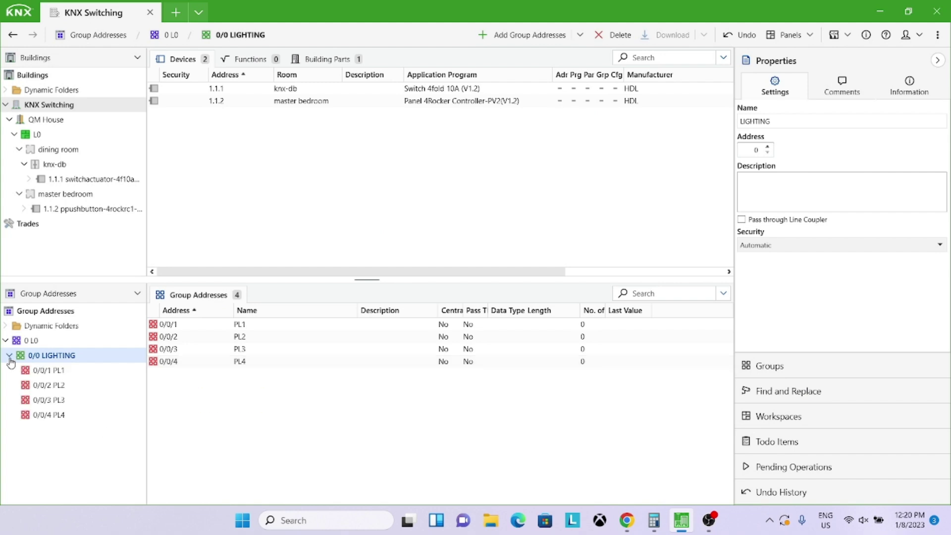
Set Rocker A of the master bedroom push button to Independent button mode and check its left and right button operation and reaction settings
click(89, 209)
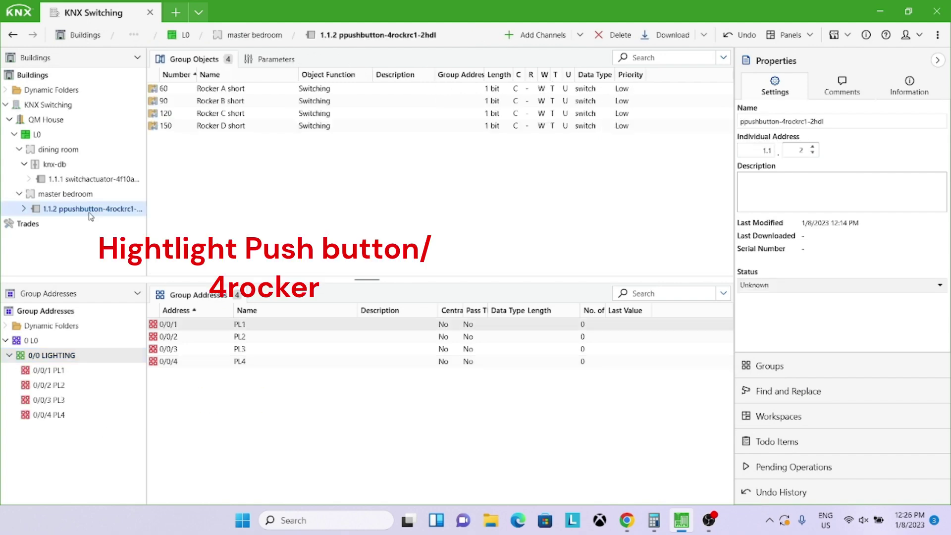
click(237, 90)
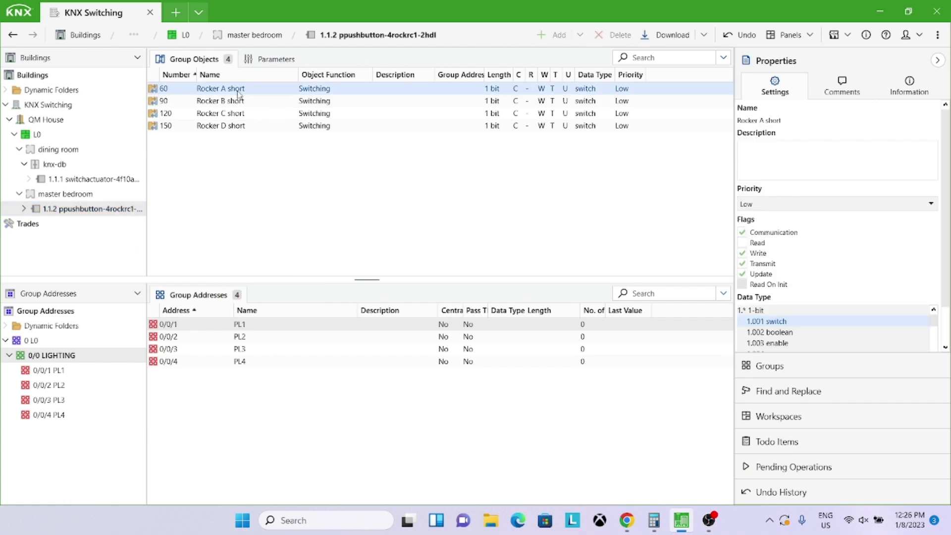
click(263, 61)
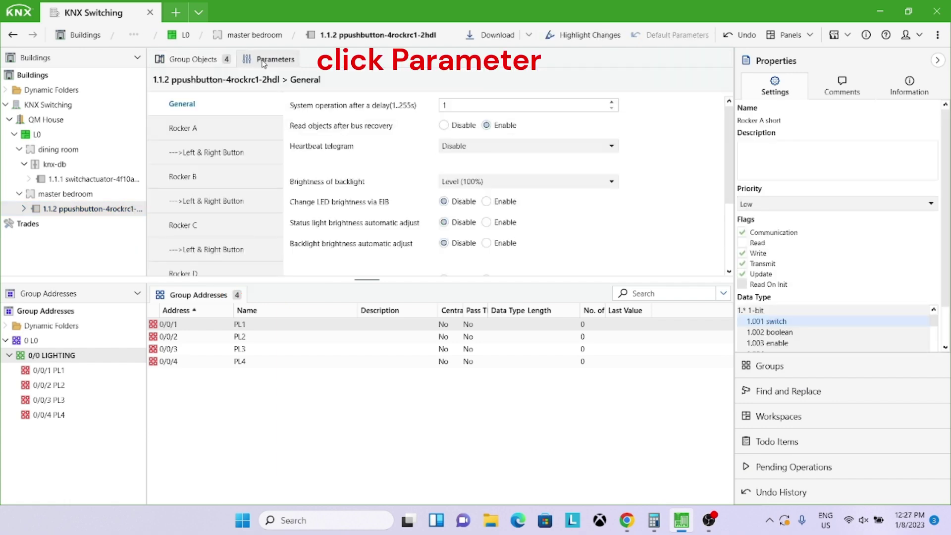
click(207, 133)
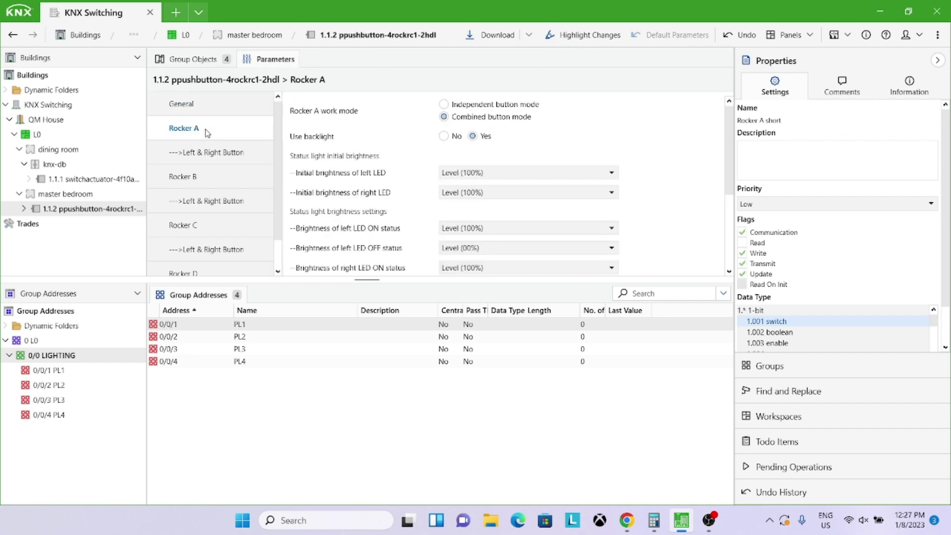
click(443, 104)
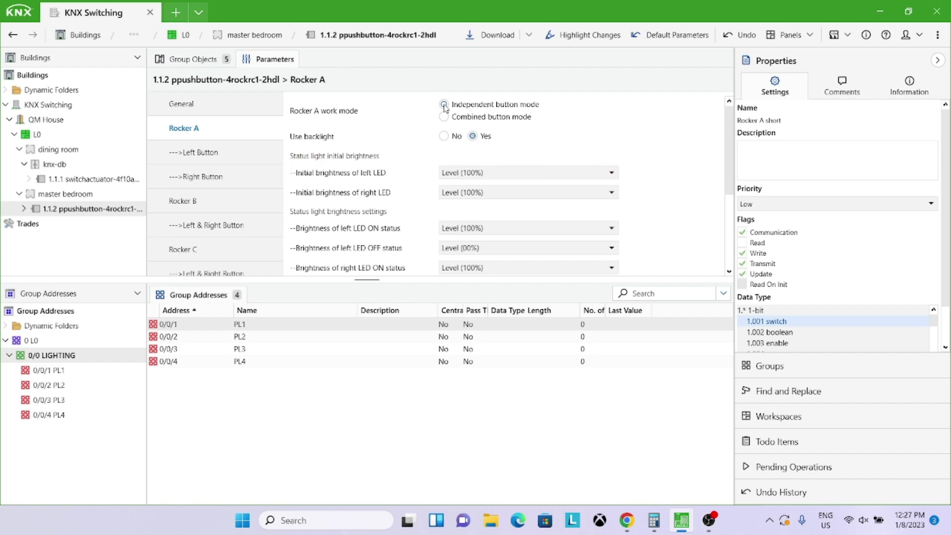
click(201, 153)
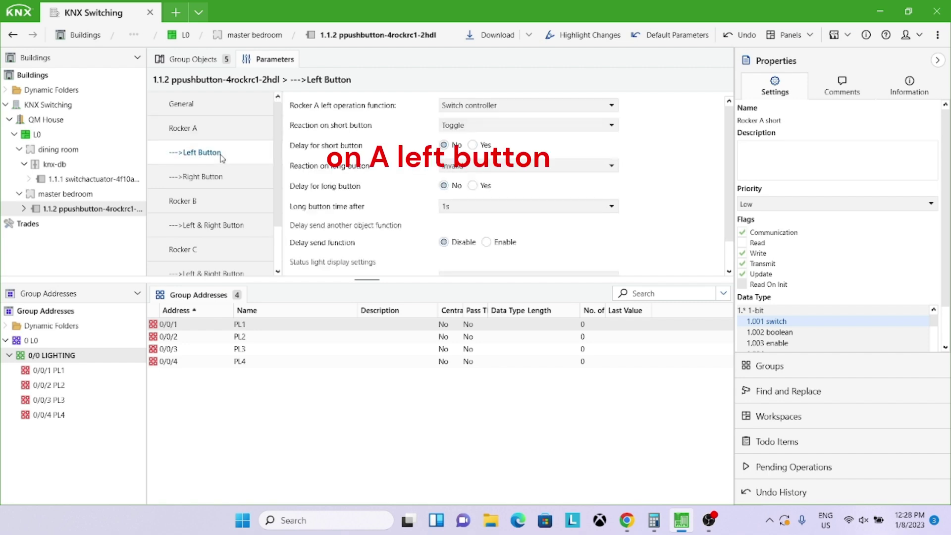
click(613, 126)
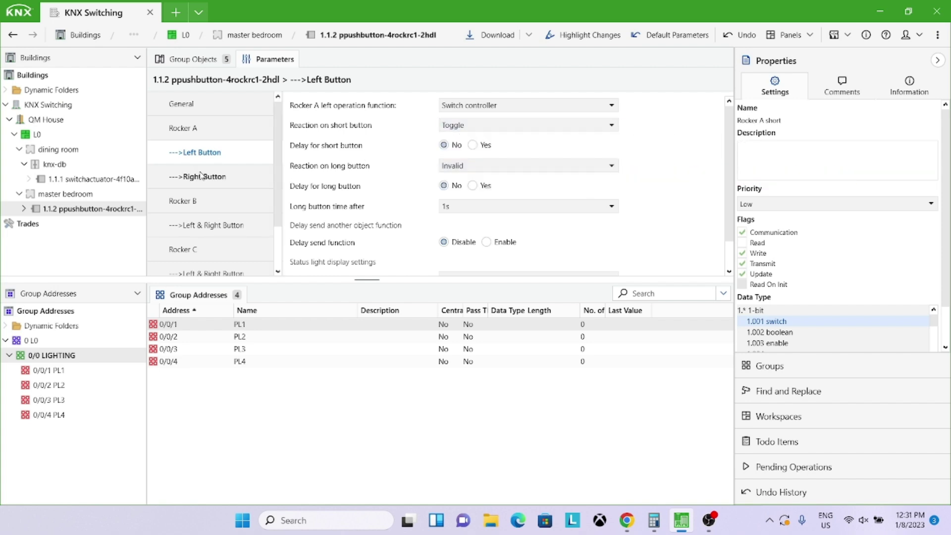
click(202, 177)
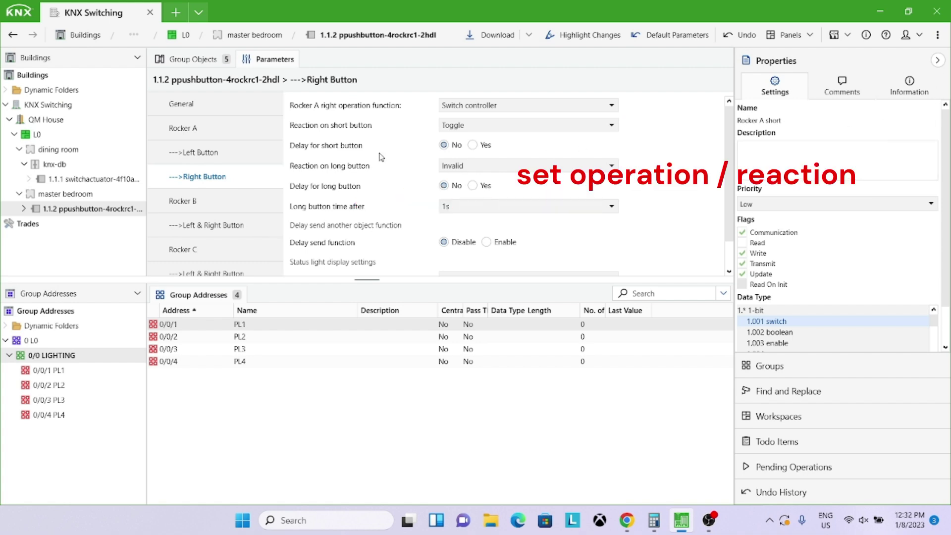
Set the work mode of Rocker B on the master bedroom push button to Independent button mode
click(197, 207)
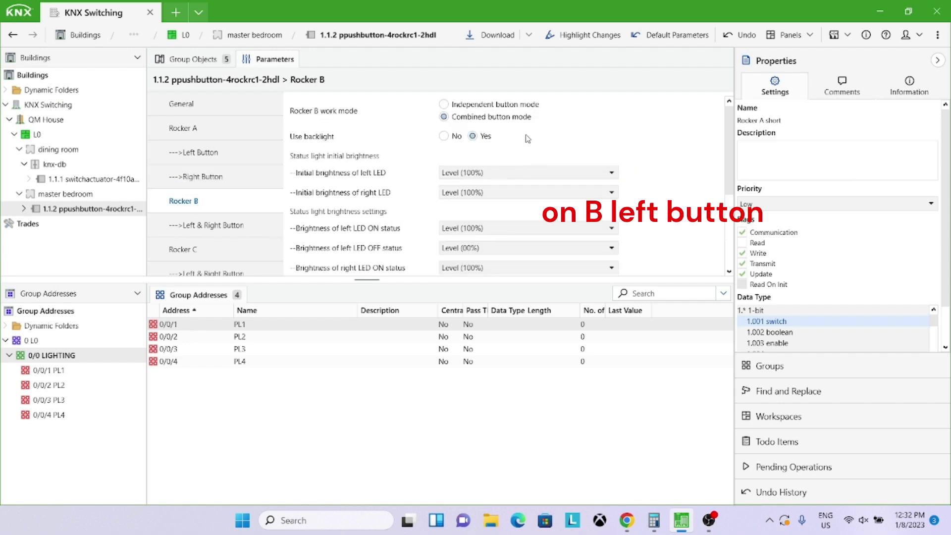
click(443, 104)
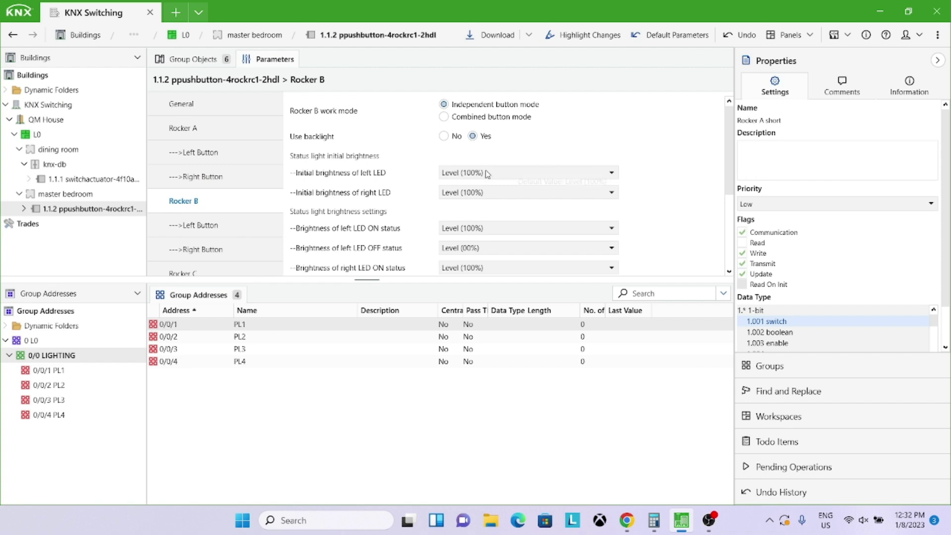
Check Rocker B's left and right button settings, and set Rocker C's work mode to Independent button mode
click(218, 225)
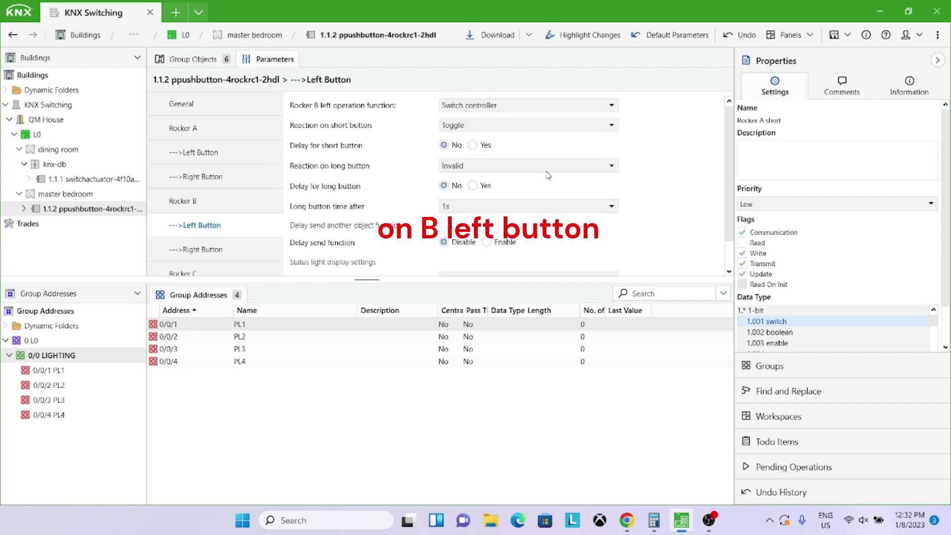
click(206, 250)
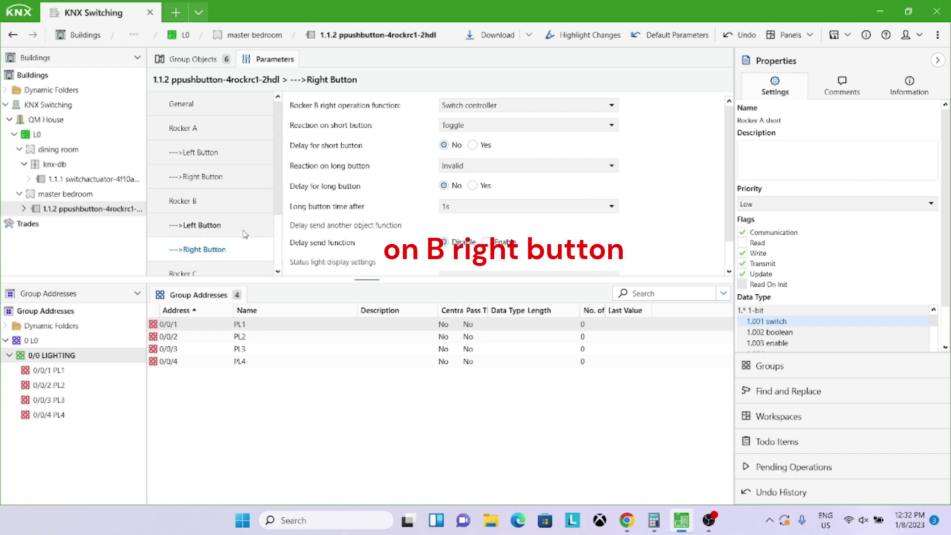
scroll(208, 208, down, 3)
click(183, 197)
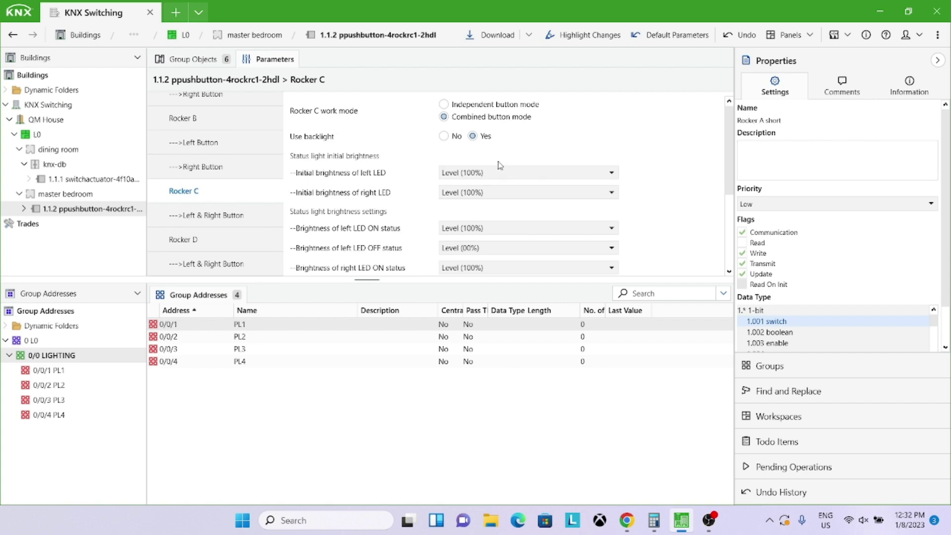
click(443, 105)
Set the short button reaction of Rocker C's left button to OFF
click(209, 219)
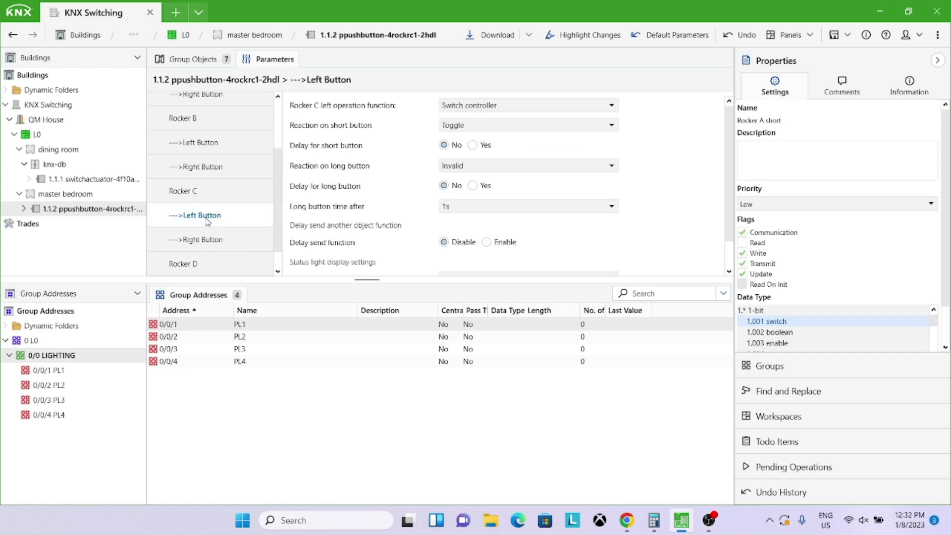
click(515, 127)
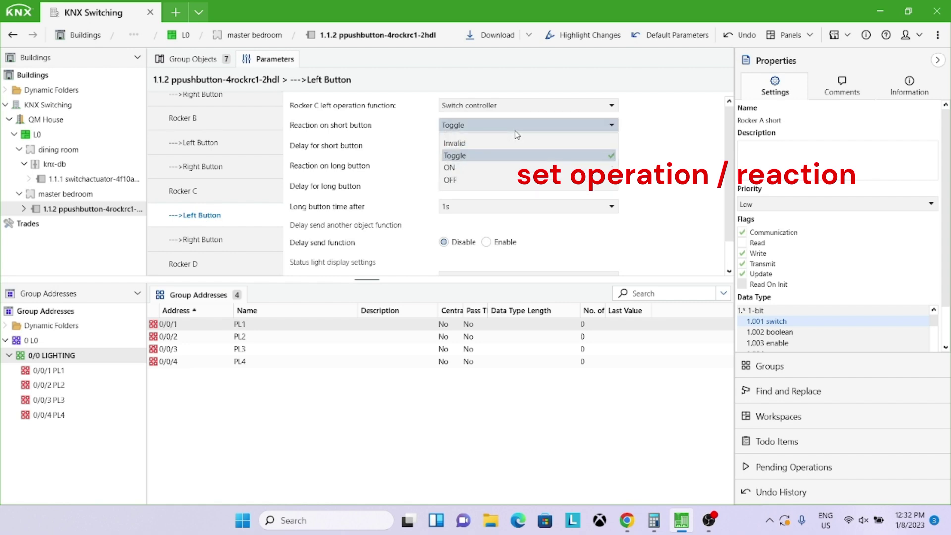
click(512, 180)
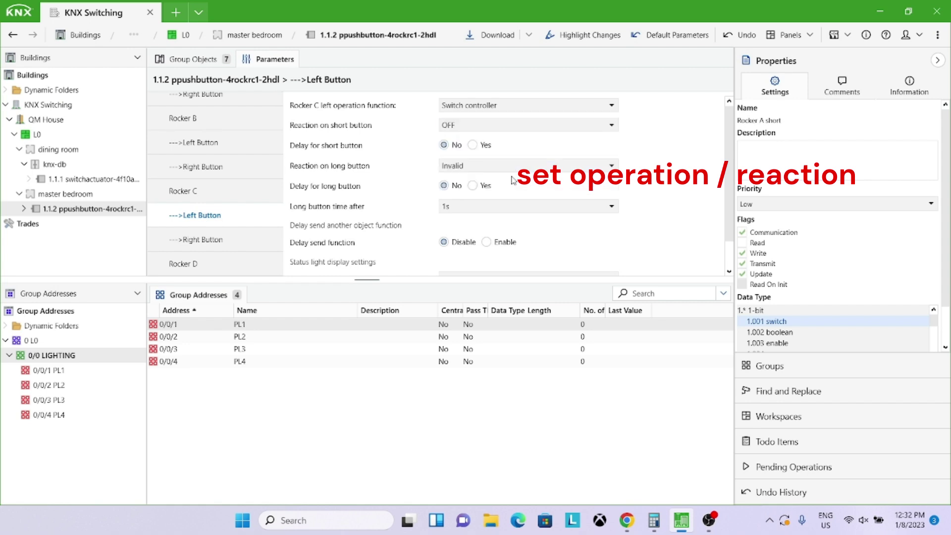
Set the short button reaction of Rocker C's right button to OFF and show the push button's group objects
click(206, 244)
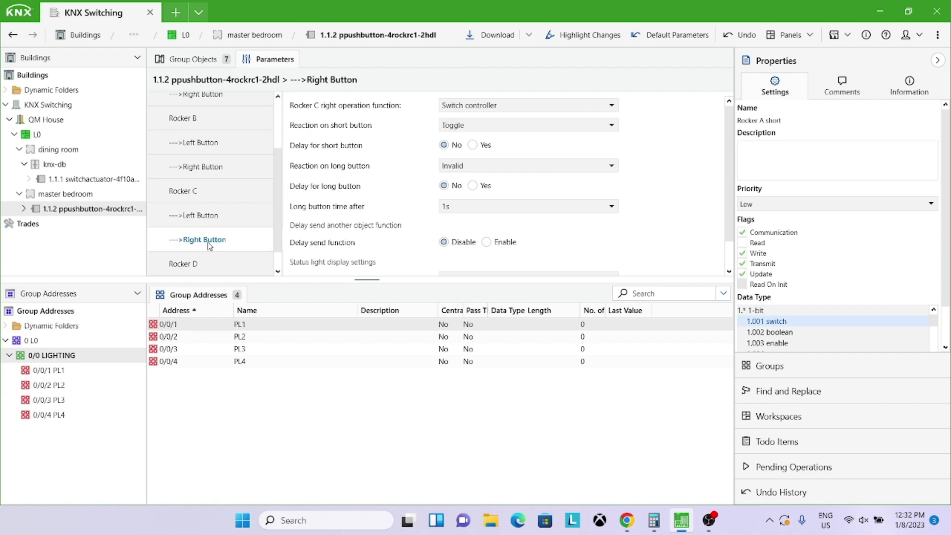
click(504, 129)
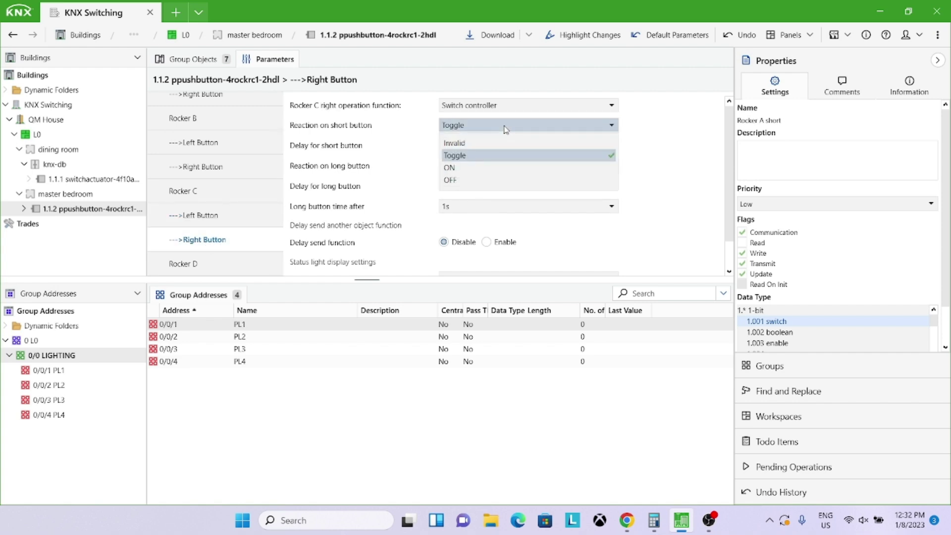
click(505, 180)
scroll(280, 143, up, 3)
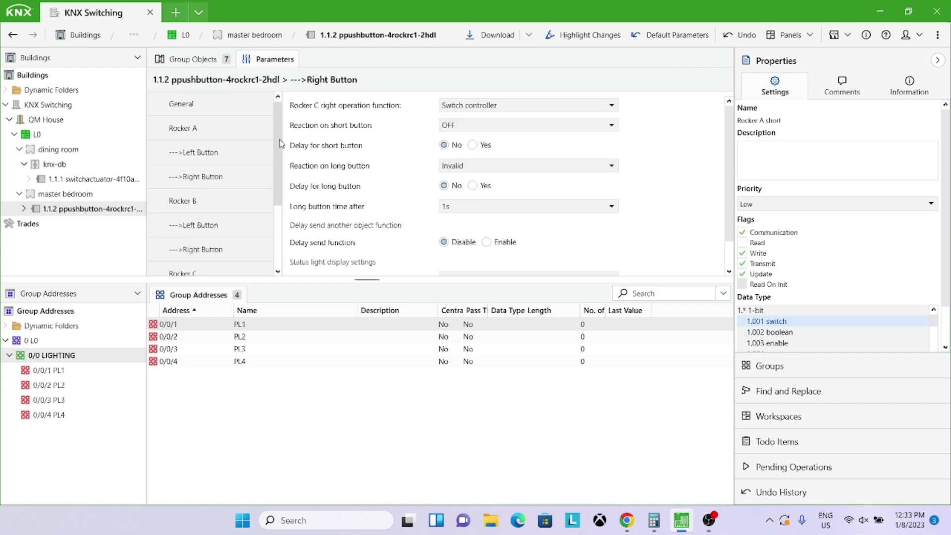
click(201, 60)
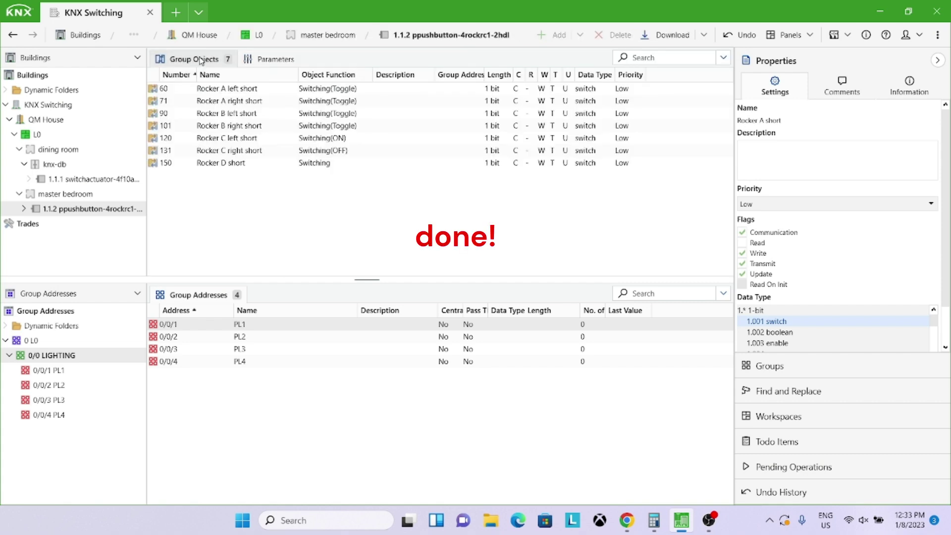